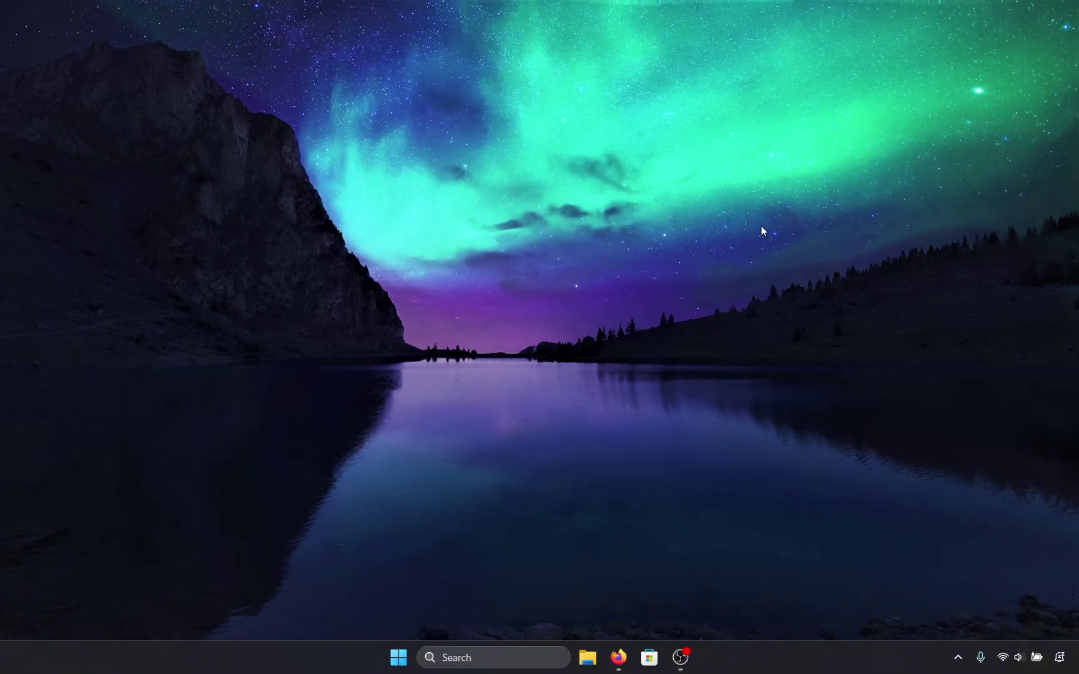
- Download BlueStacks from its official website and install it to C:\ProgramData\BlueStacks_nxt using BlueStacksInstaller.exe
{"action": "key", "text": "alt+Tab"}
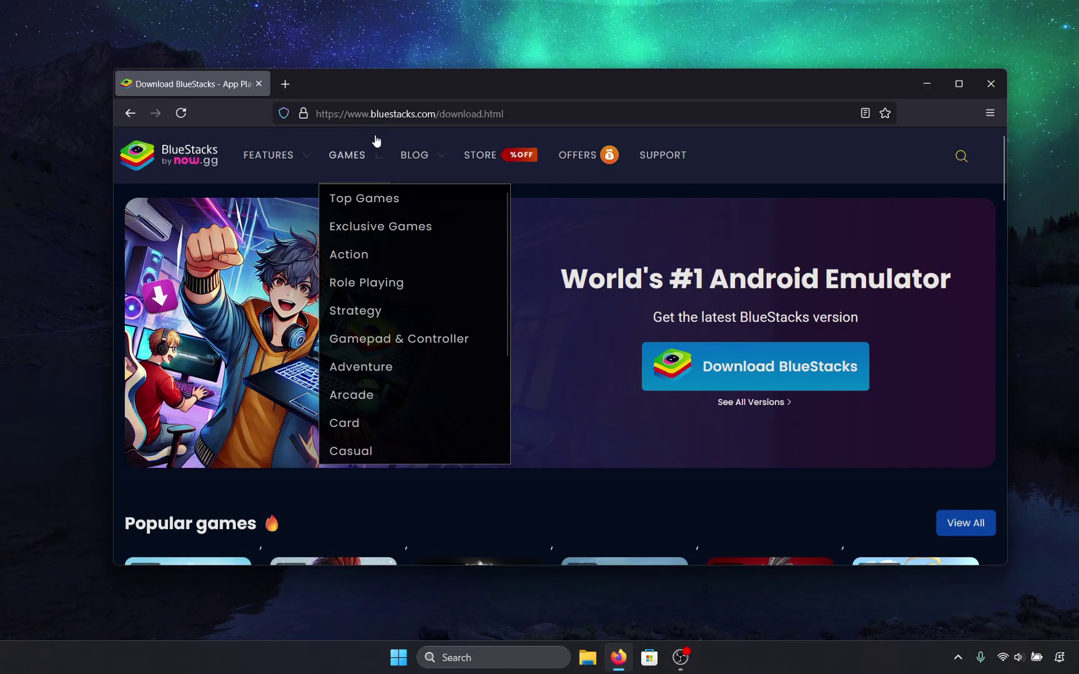
{"action": "left_click", "coordinate": [728, 378]}
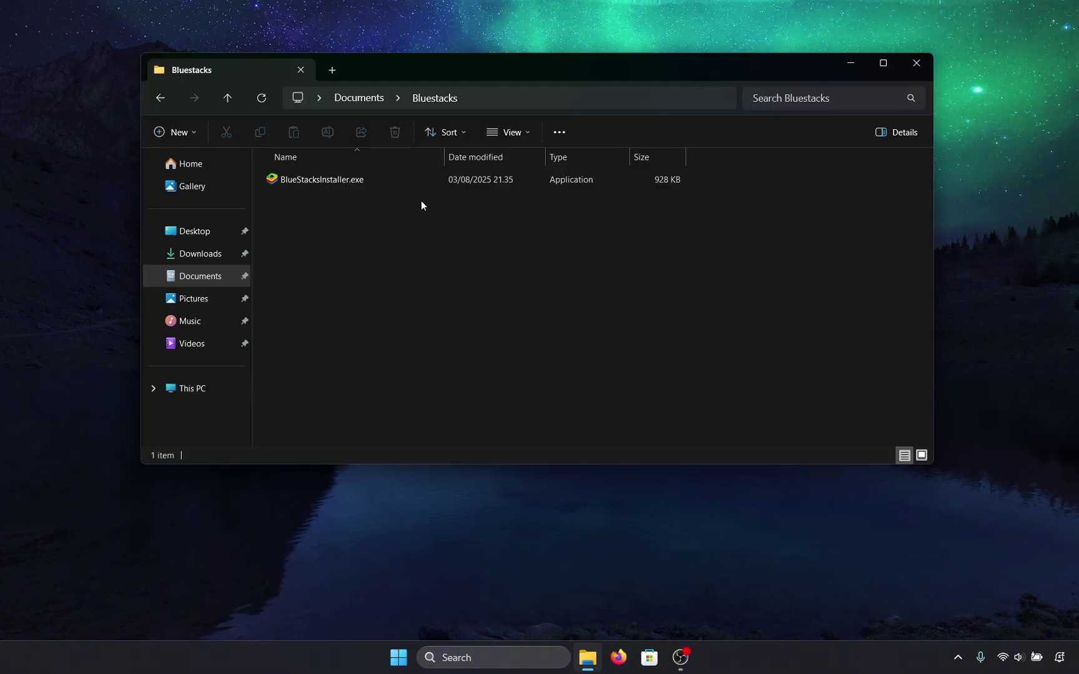
{"action": "double_click", "coordinate": [339, 181]}
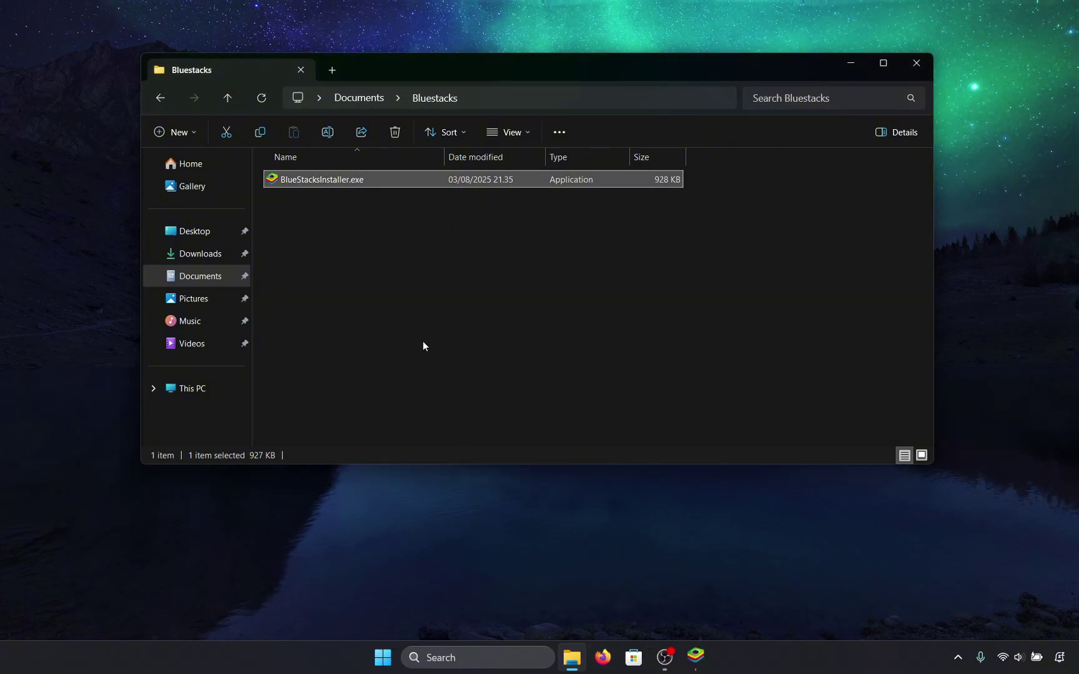
{"action": "left_click", "coordinate": [297, 72]}
{"action": "left_click", "coordinate": [296, 69]}
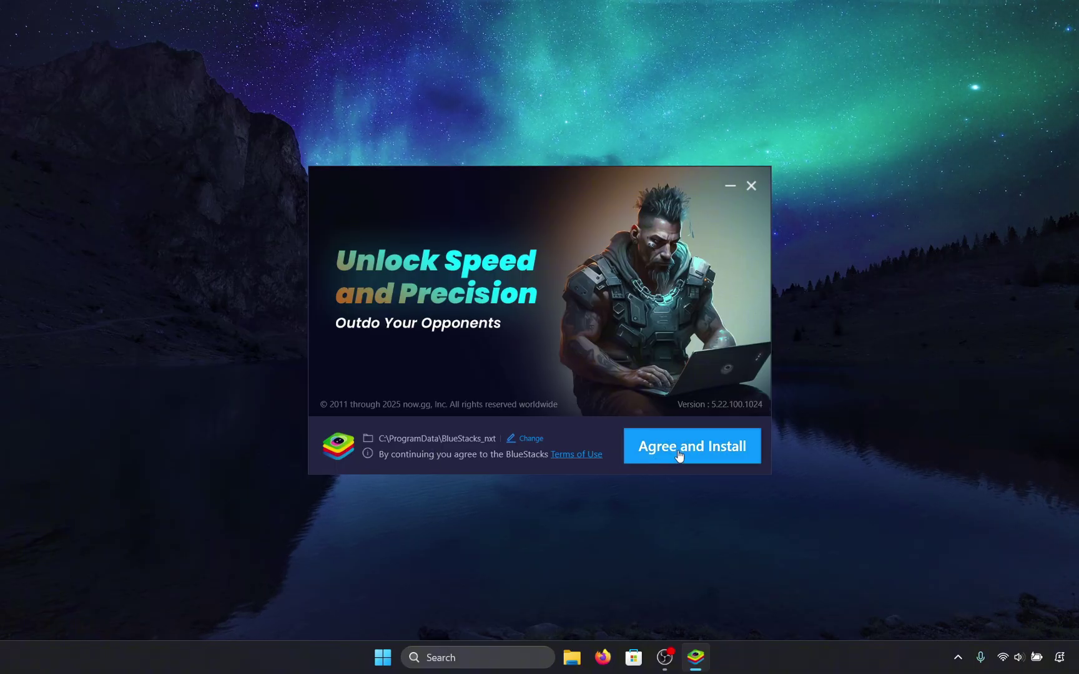
{"action": "left_click", "coordinate": [648, 445]}
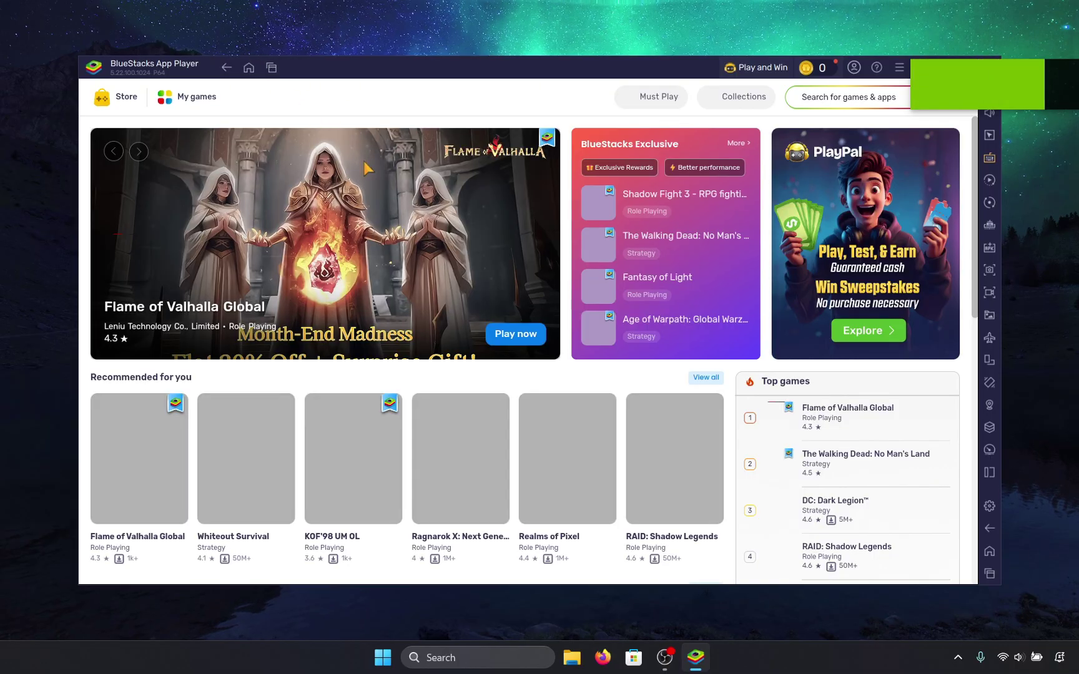
- Show the recent apps in BlueStacks and clear them all to close the Store
{"action": "key", "text": "ctrl+shift+r"}
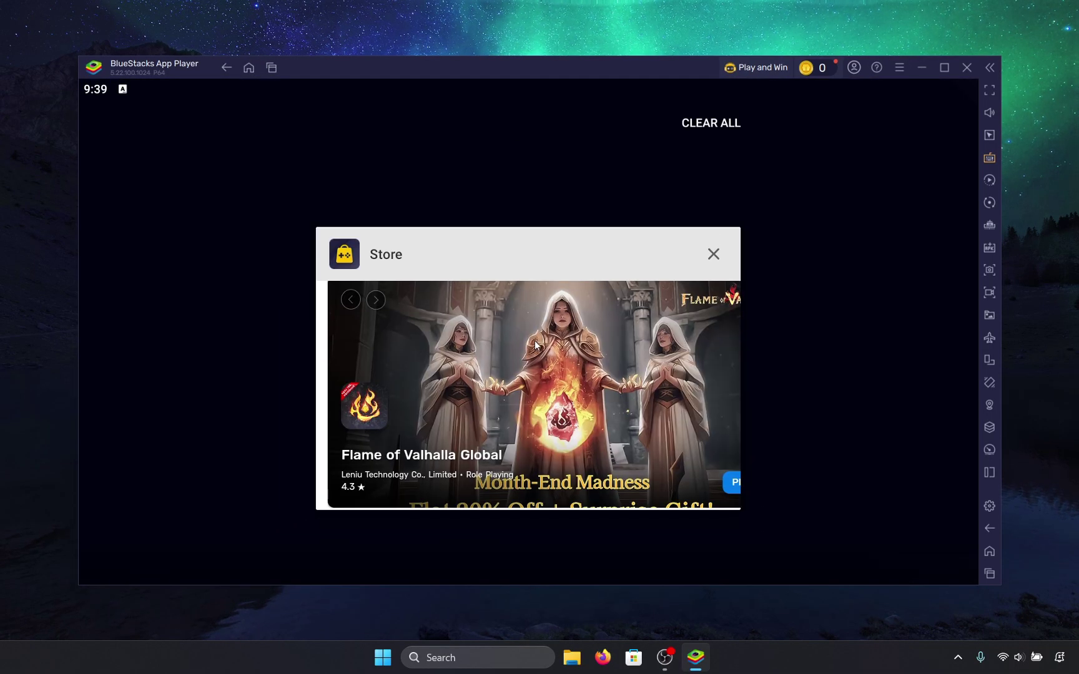
{"action": "left_click", "coordinate": [724, 135]}
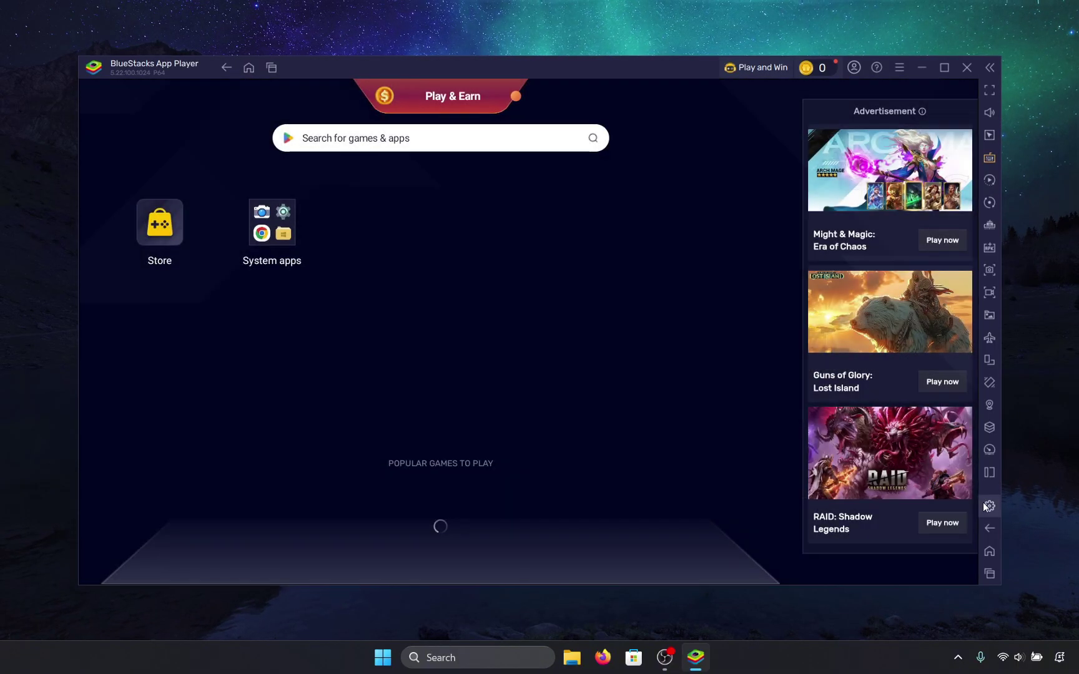
- Disable ads during gameplay in the BlueStacks preferences, save the change, and hide the advertisement panel on the home screen
{"action": "left_click", "coordinate": [987, 504]}
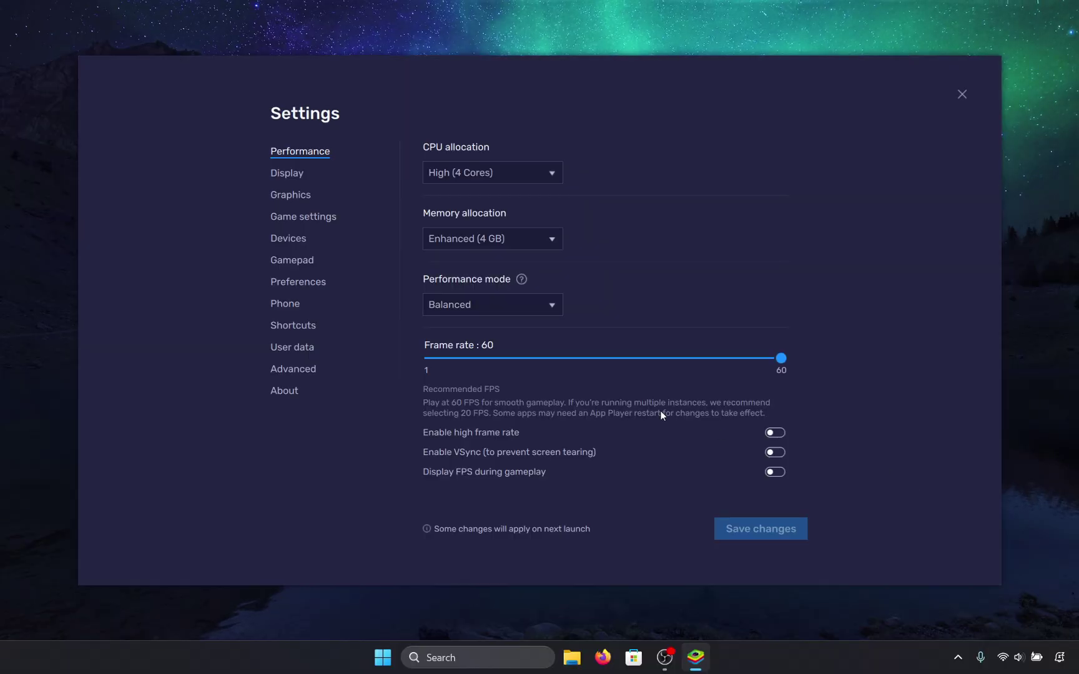
{"action": "left_click", "coordinate": [278, 218]}
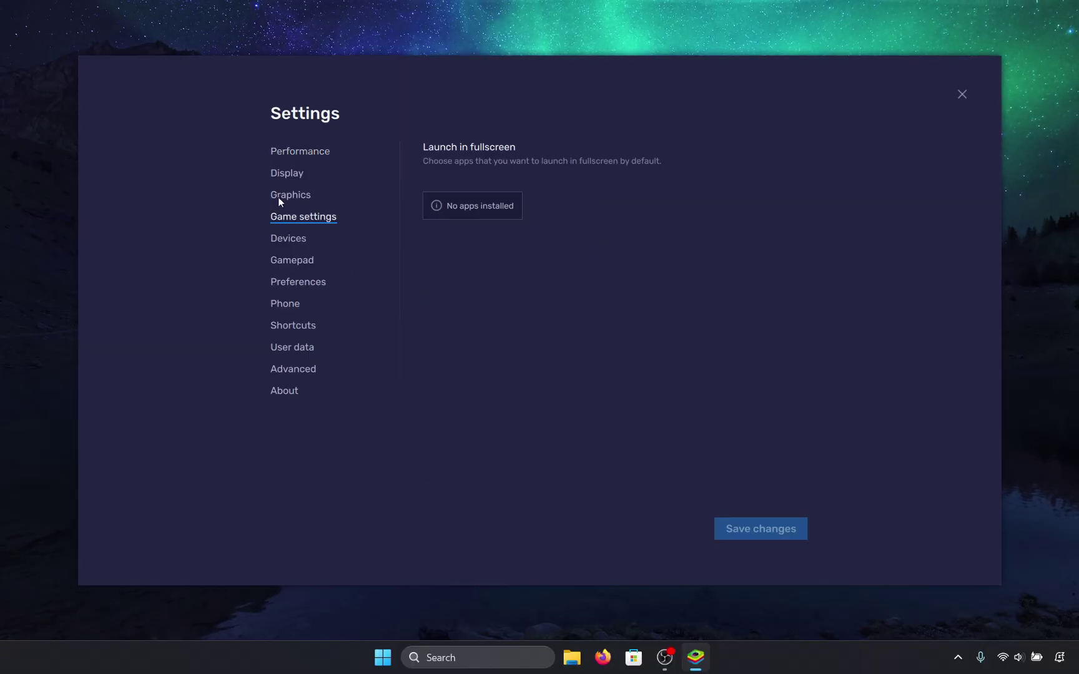
{"action": "left_click", "coordinate": [279, 153]}
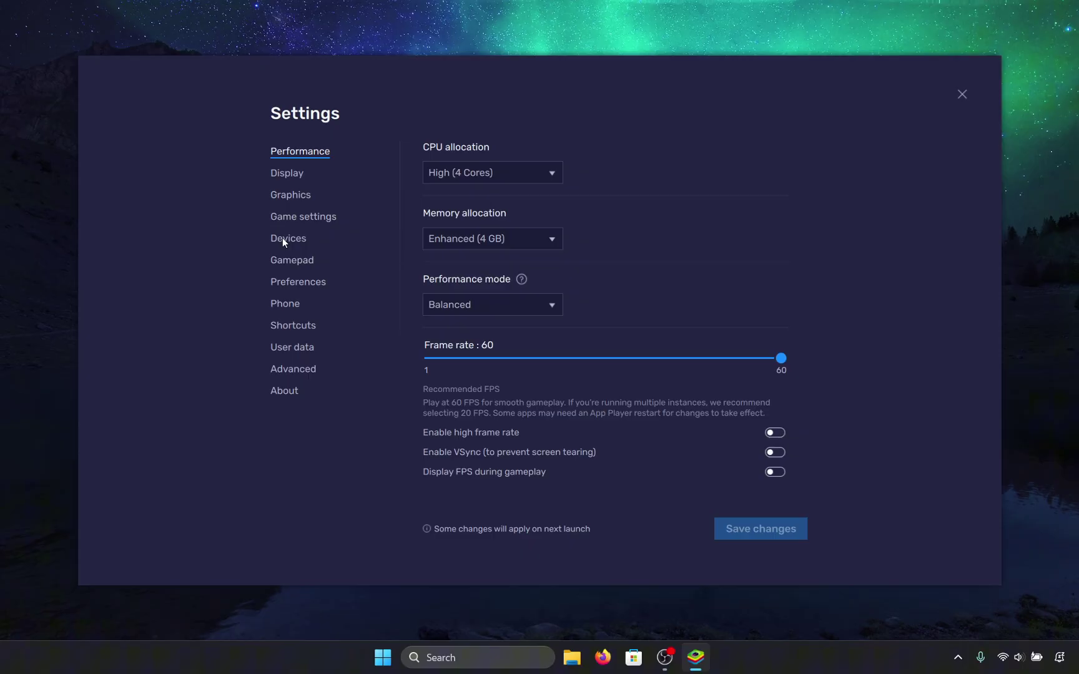
{"action": "left_click", "coordinate": [306, 282]}
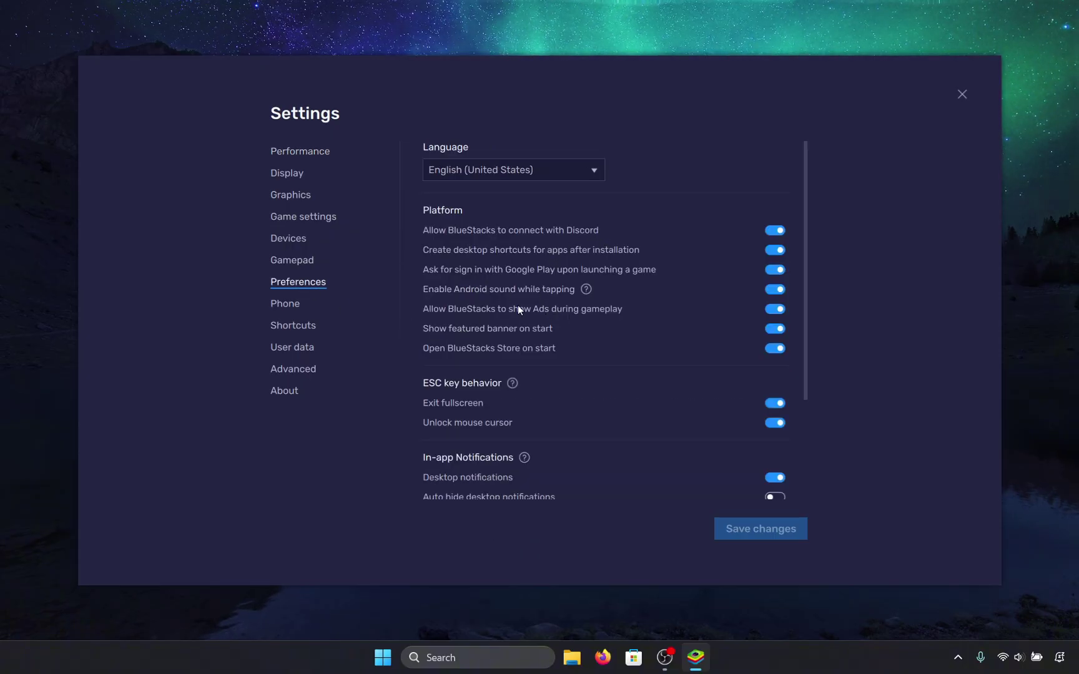
{"action": "left_click", "coordinate": [775, 309]}
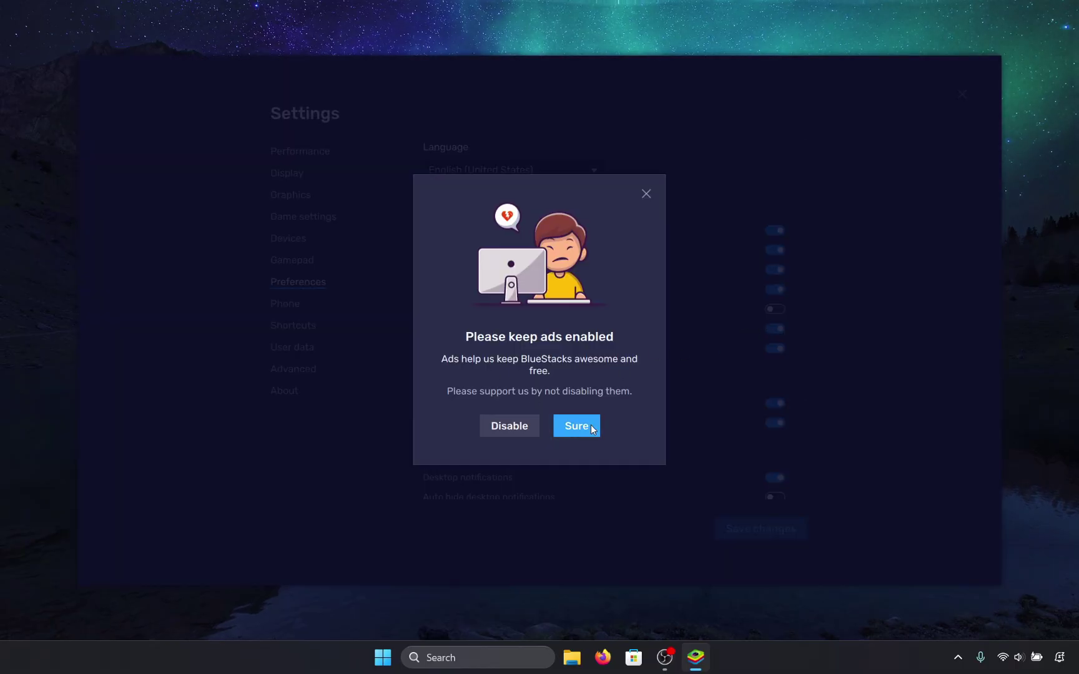
{"action": "left_click", "coordinate": [523, 427]}
{"action": "left_click", "coordinate": [742, 537]}
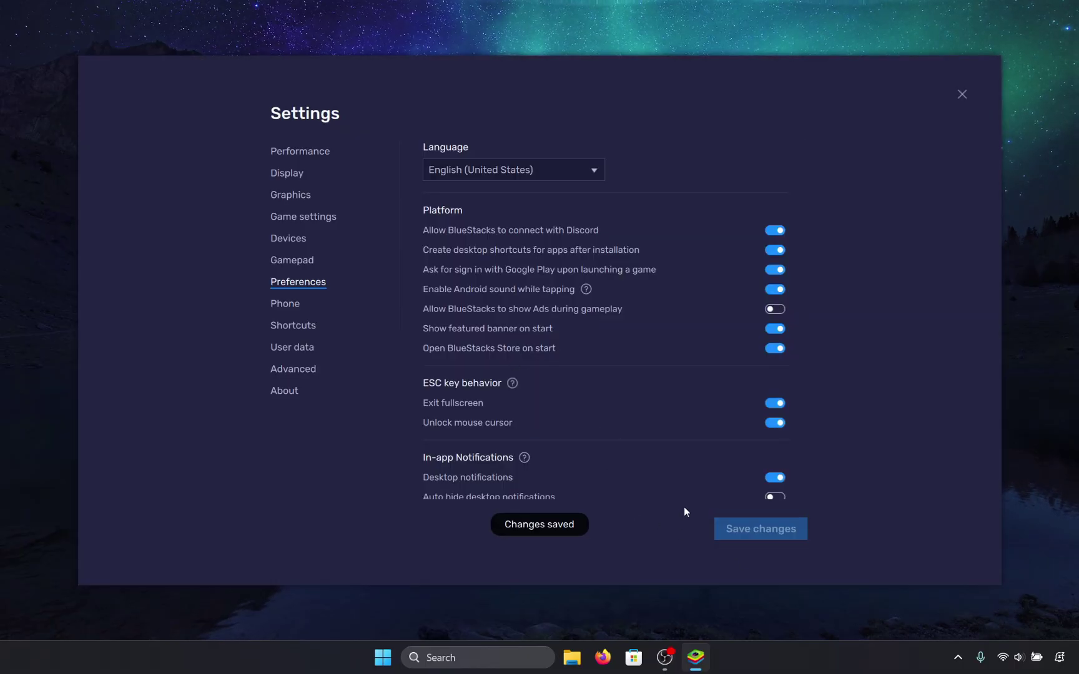
{"action": "left_click", "coordinate": [962, 94]}
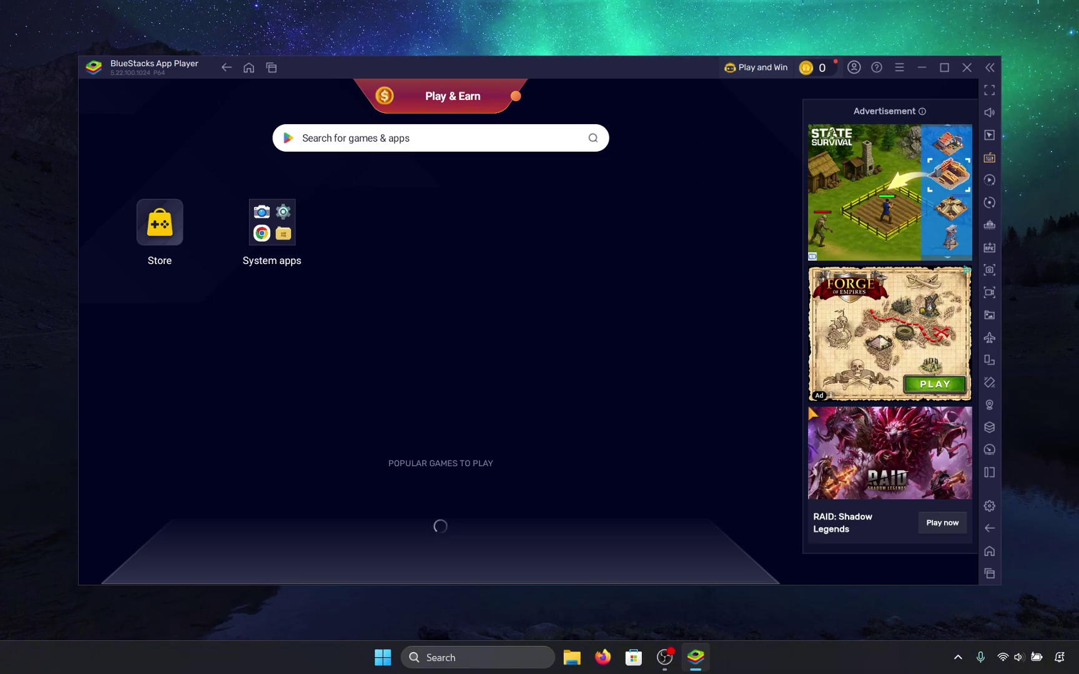
{"action": "left_click", "coordinate": [989, 473]}
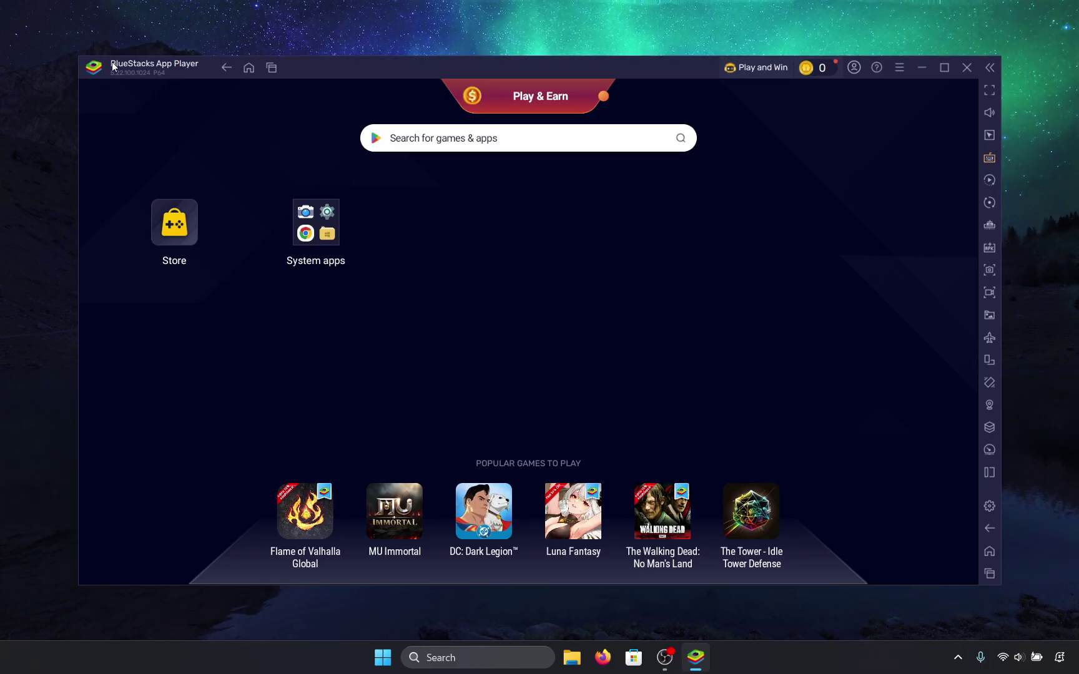
{"action": "left_click_drag", "start_coordinate": [96, 67], "coordinate": [89, 66]}
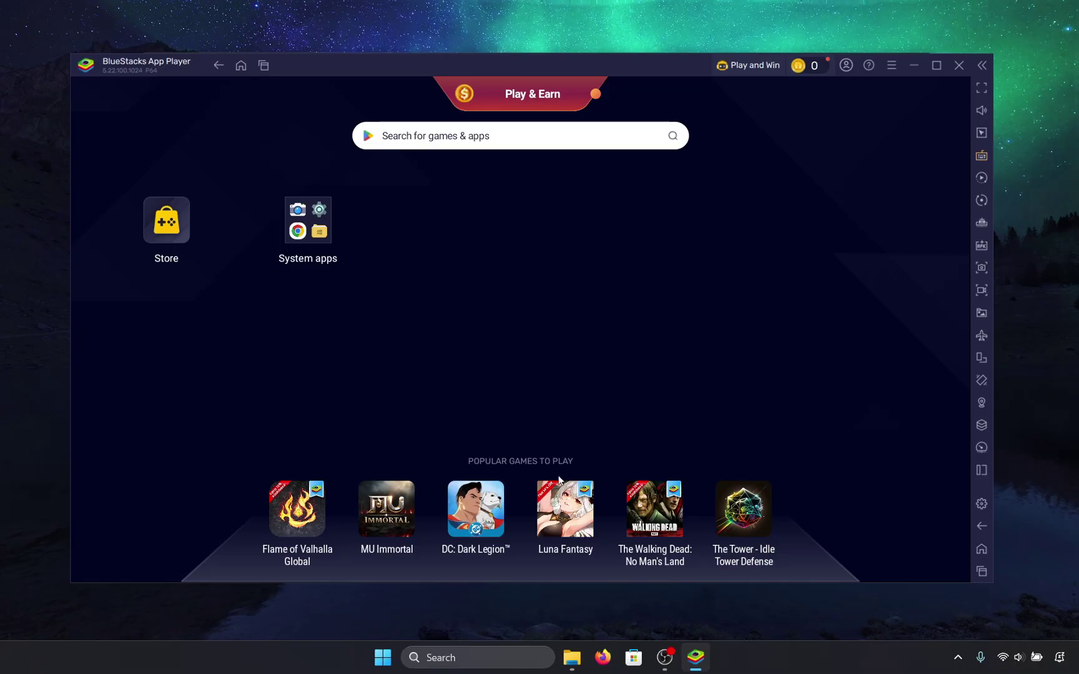
- Open bluestacks.conf from C:\ProgramData\BlueStacks_nxt in Notepad and search it for "root"
{"action": "mouse_move", "coordinate": [567, 650]}
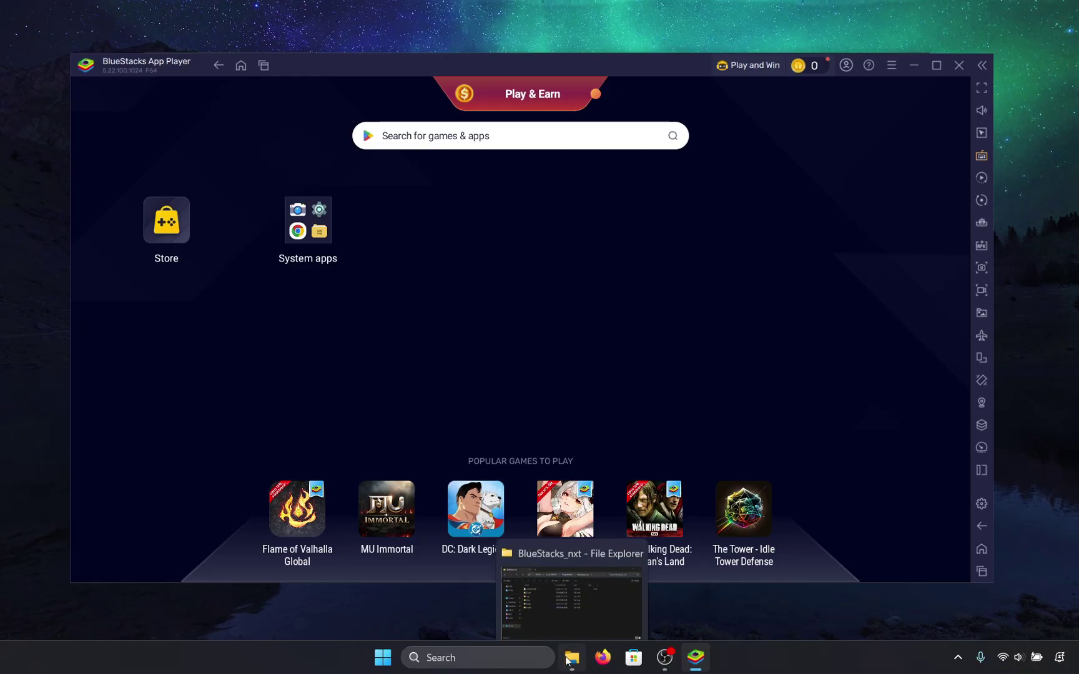
{"action": "left_click", "coordinate": [568, 590]}
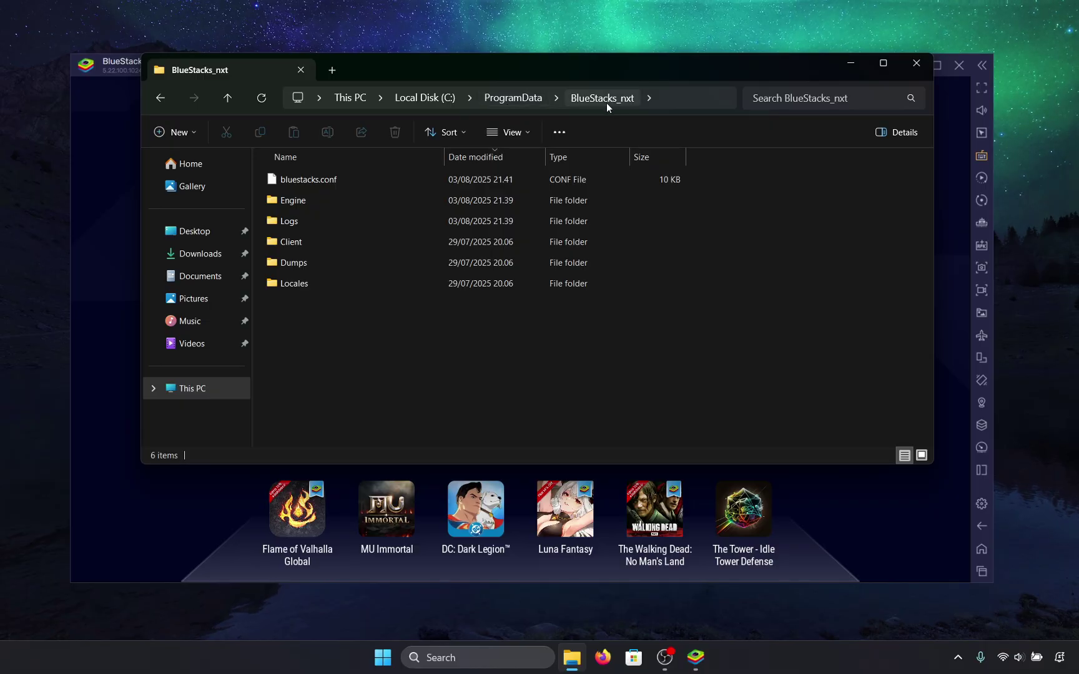
{"action": "double_click", "coordinate": [317, 181]}
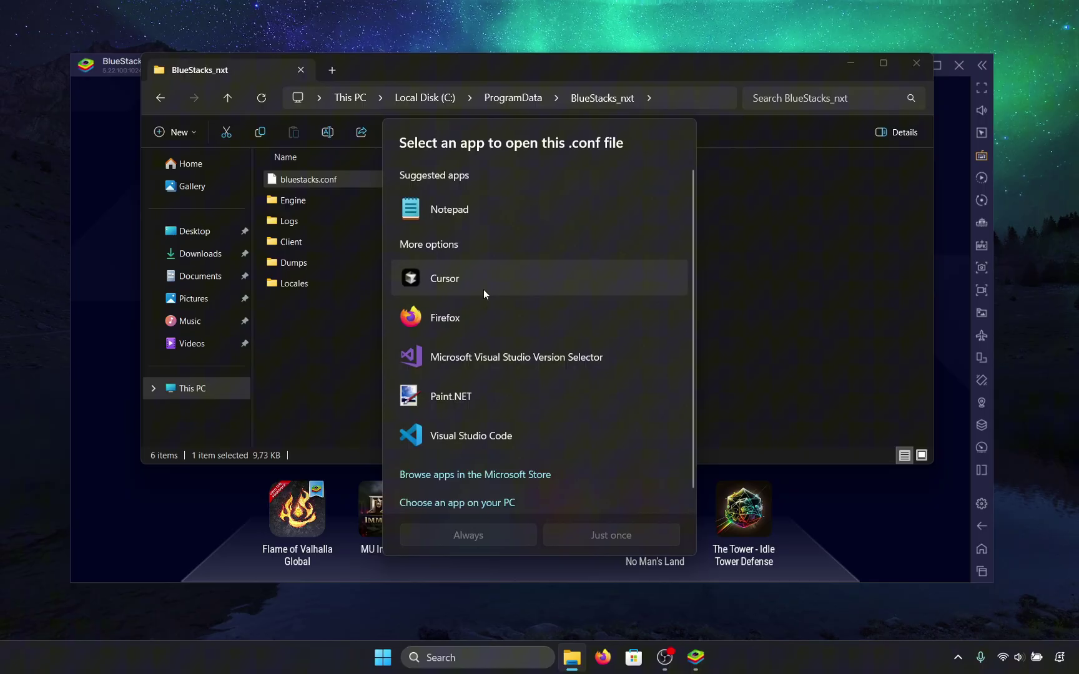
{"action": "double_click", "coordinate": [461, 216]}
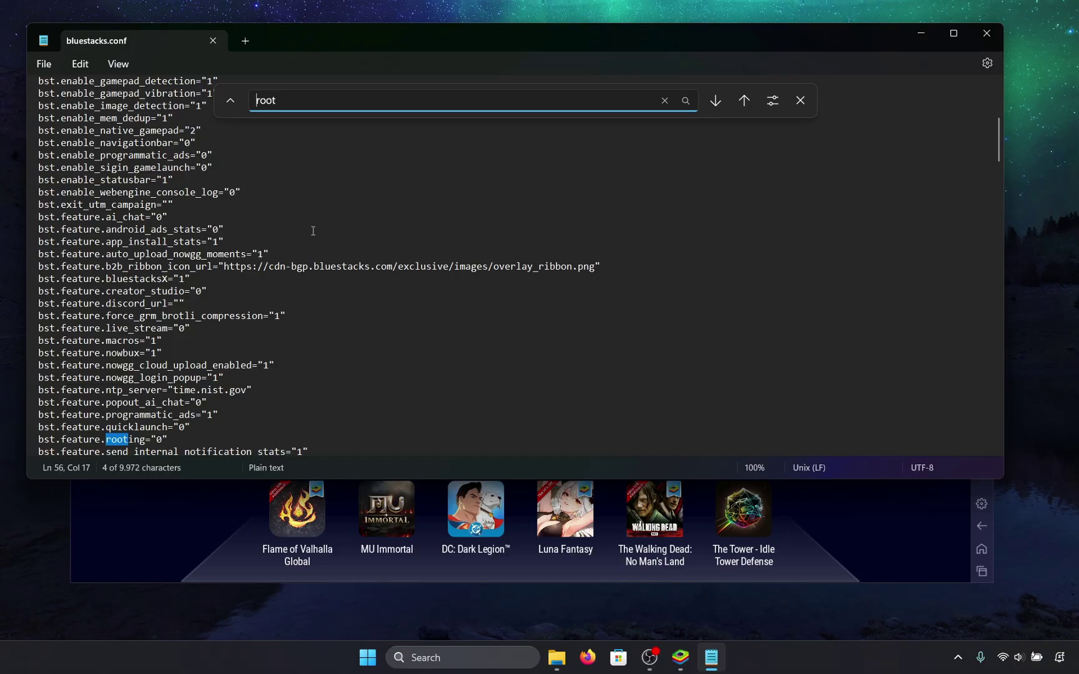
- Set bst.feature.rooting to "1" in bluestacks.conf
{"action": "scroll", "coordinate": [287, 256], "scroll_direction": "down", "scroll_amount": 2}
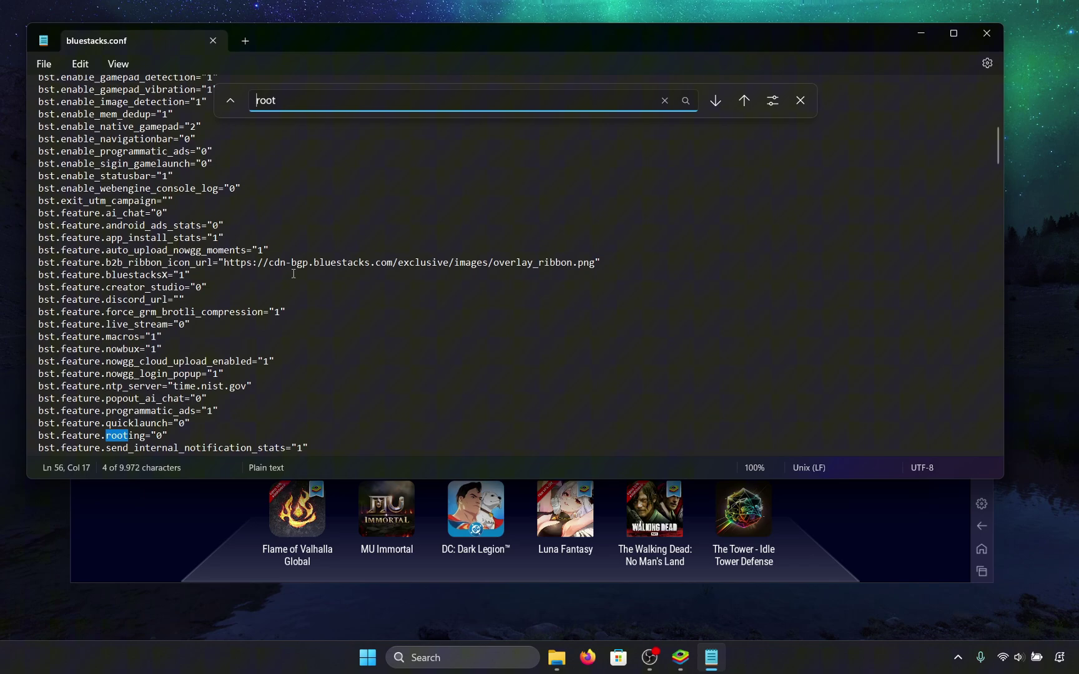
{"action": "double_click", "coordinate": [160, 366]}
{"action": "type", "text": "1"}
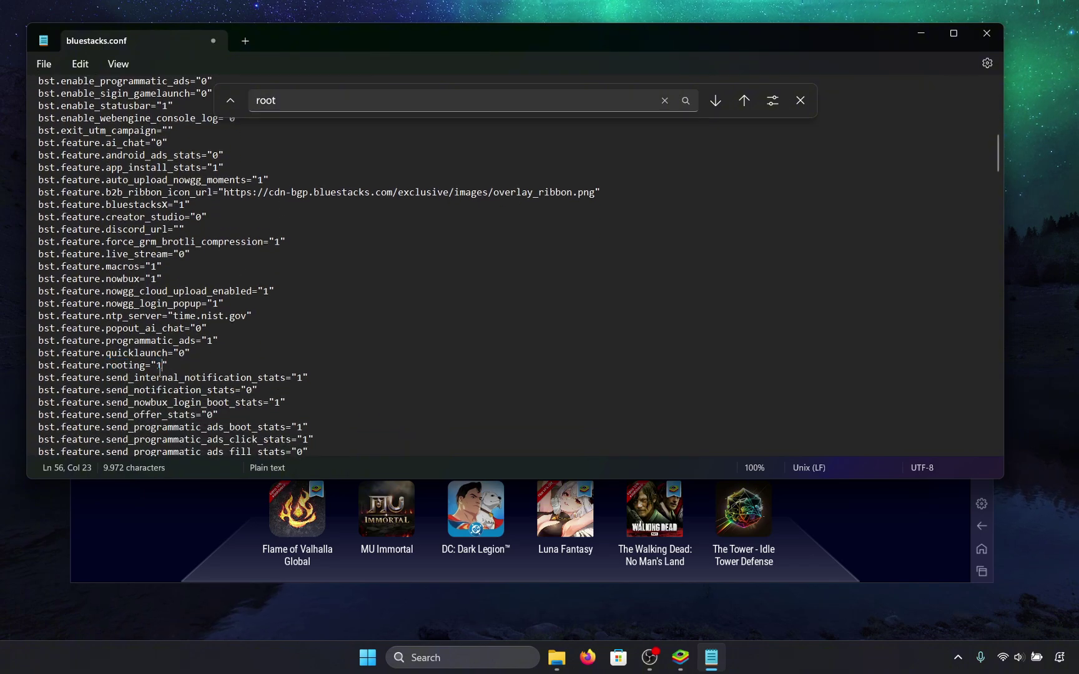
{"action": "left_click_drag", "start_coordinate": [151, 366], "coordinate": [167, 366]}
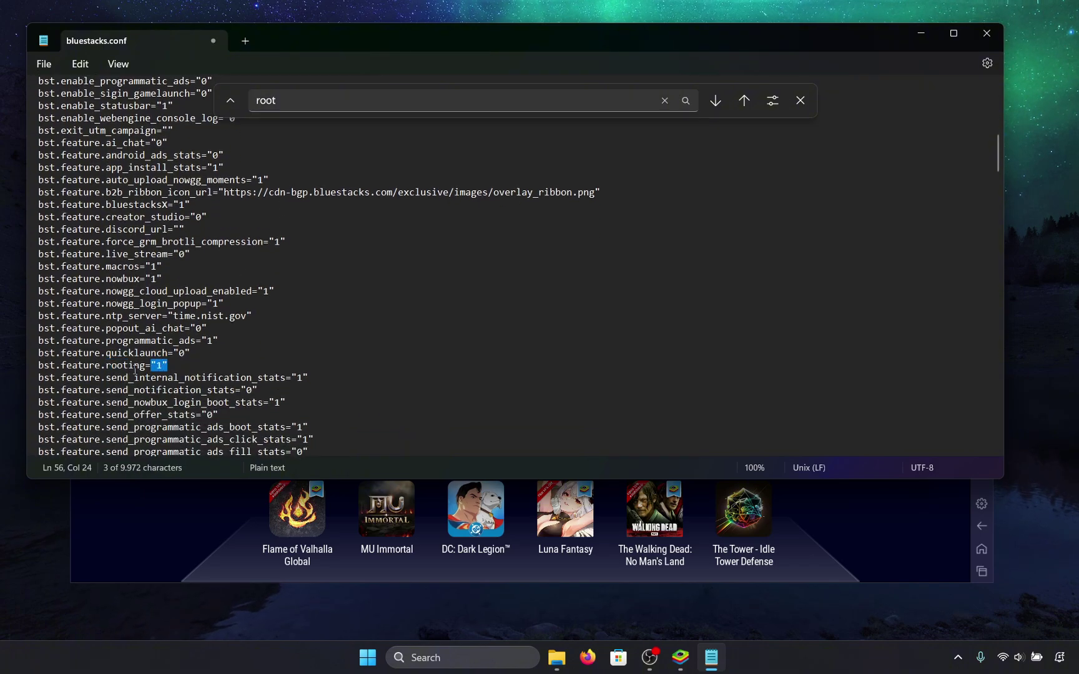
- Find the next "root" match, set bst.instance.Pie64.enable_root_access to "1", and check for further matches
{"action": "left_click", "coordinate": [711, 100]}
{"action": "double_click", "coordinate": [263, 440]}
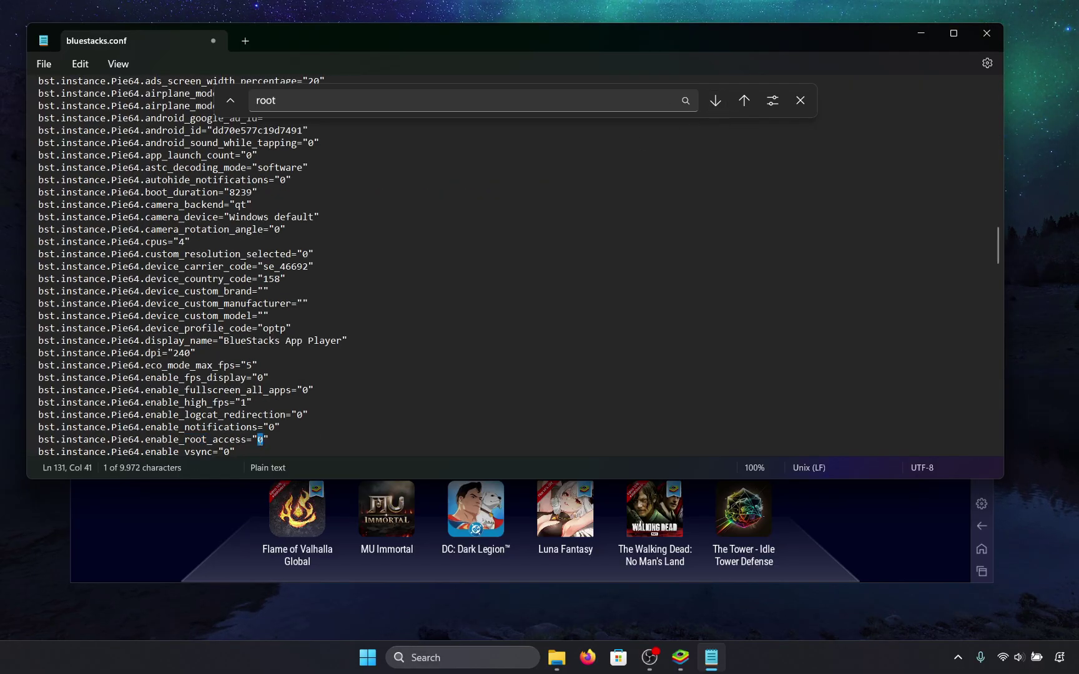
{"action": "type", "text": "1"}
{"action": "left_click", "coordinate": [715, 101]}
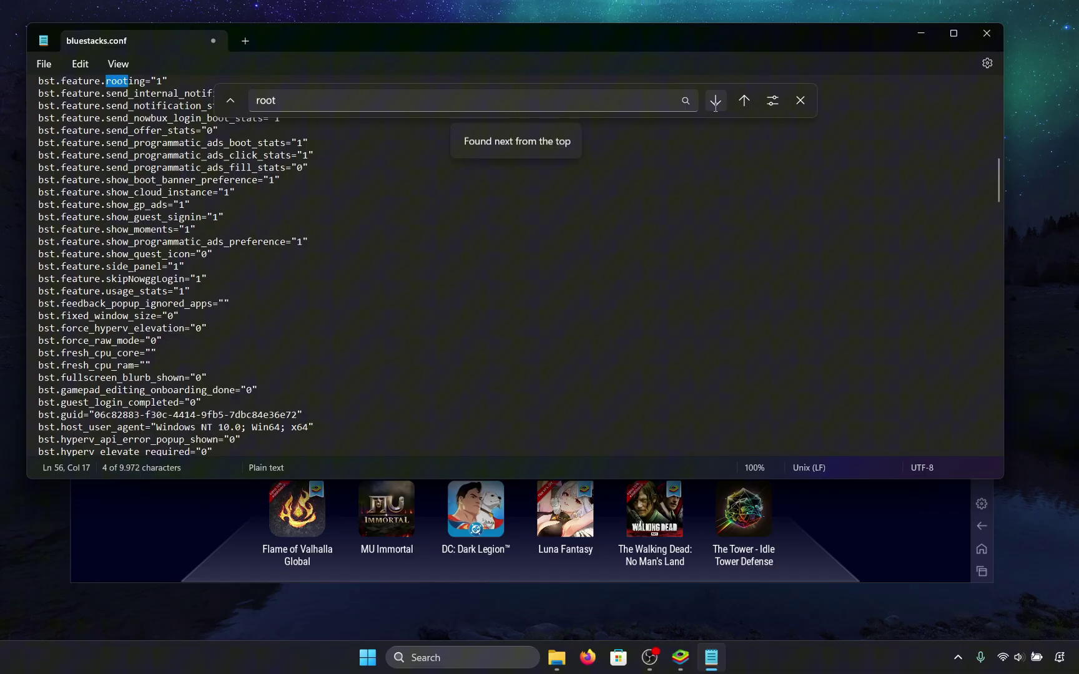
{"action": "left_click", "coordinate": [716, 100]}
{"action": "left_click", "coordinate": [524, 244]}
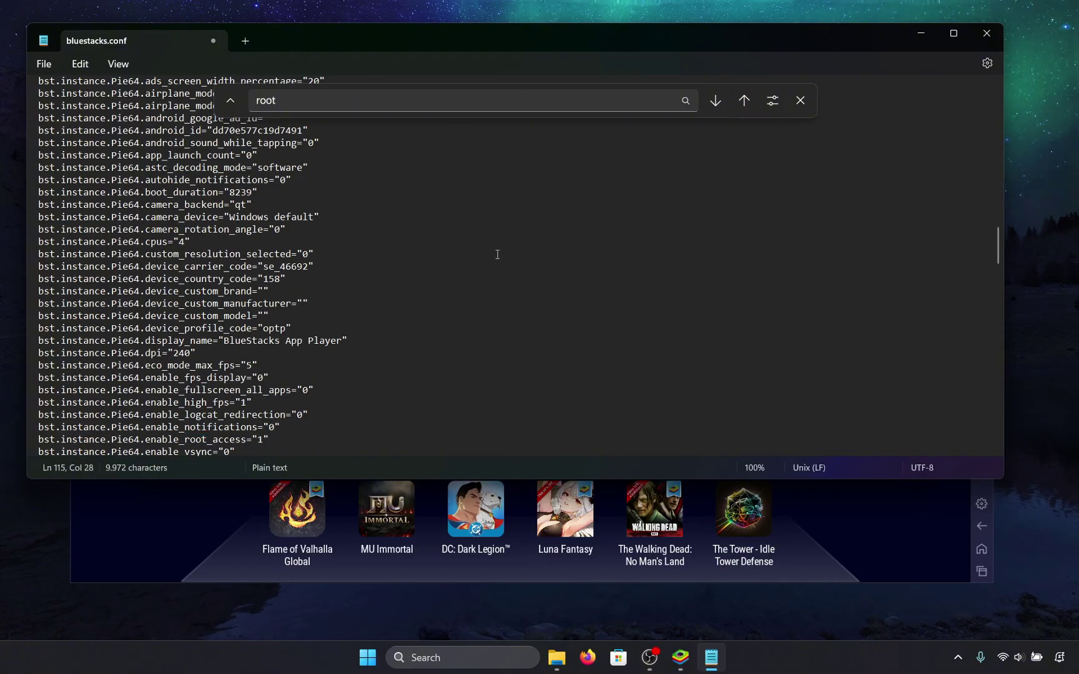
- Save bluestacks.conf, then close the file and the BlueStacks_nxt folder window
{"action": "key", "text": "ctrl+s"}
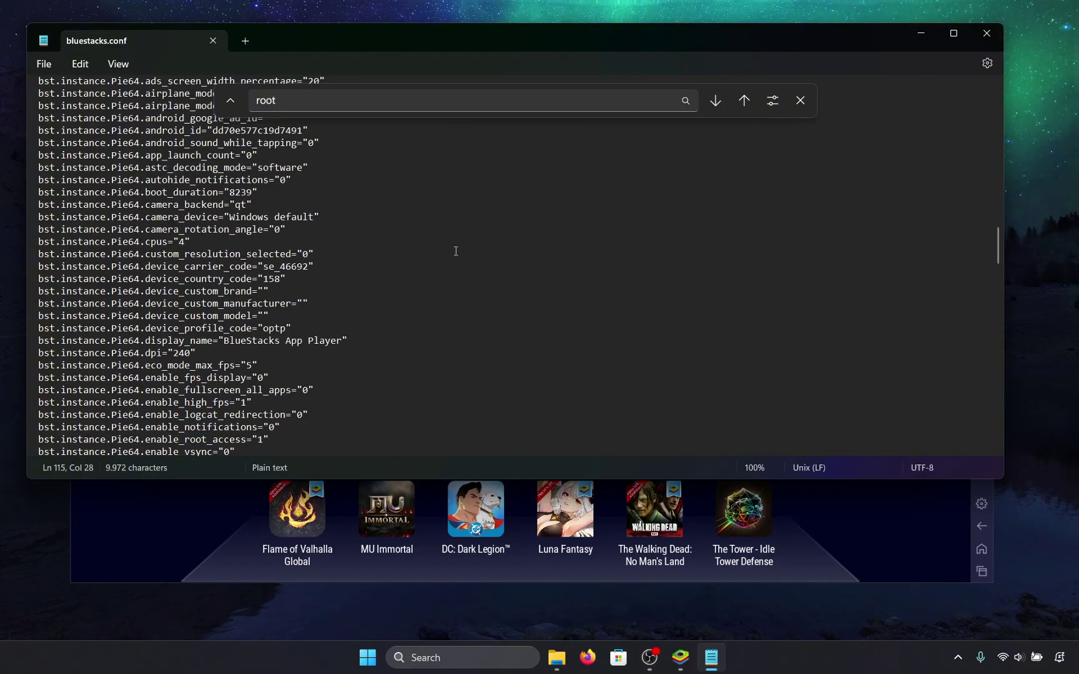
{"action": "left_click", "coordinate": [44, 64]}
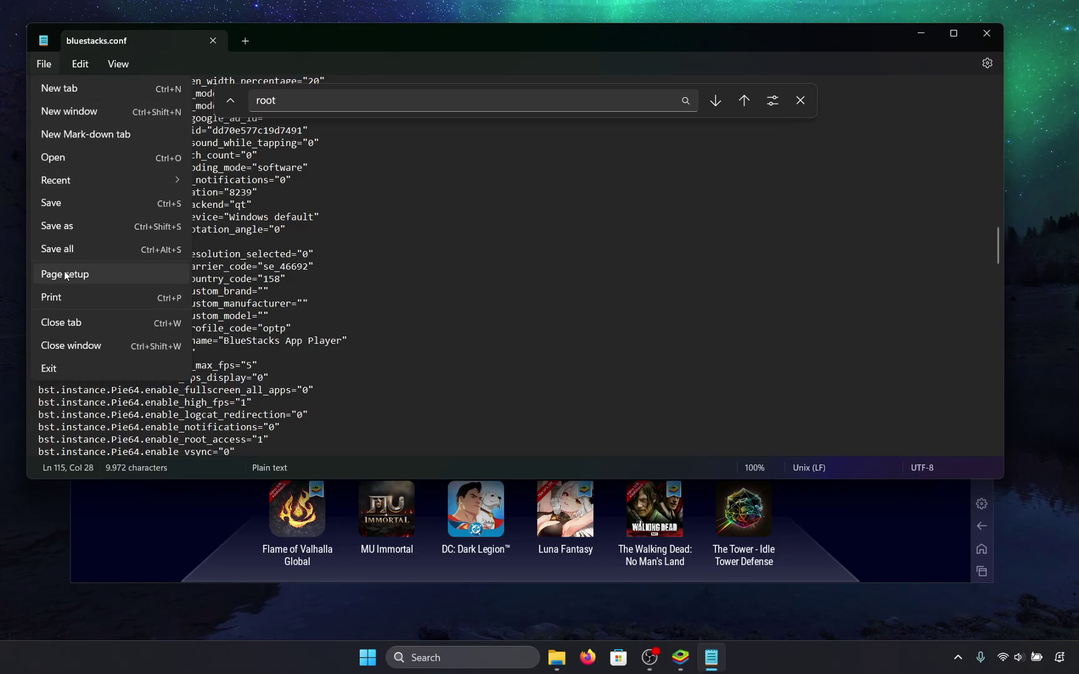
{"action": "left_click", "coordinate": [69, 204]}
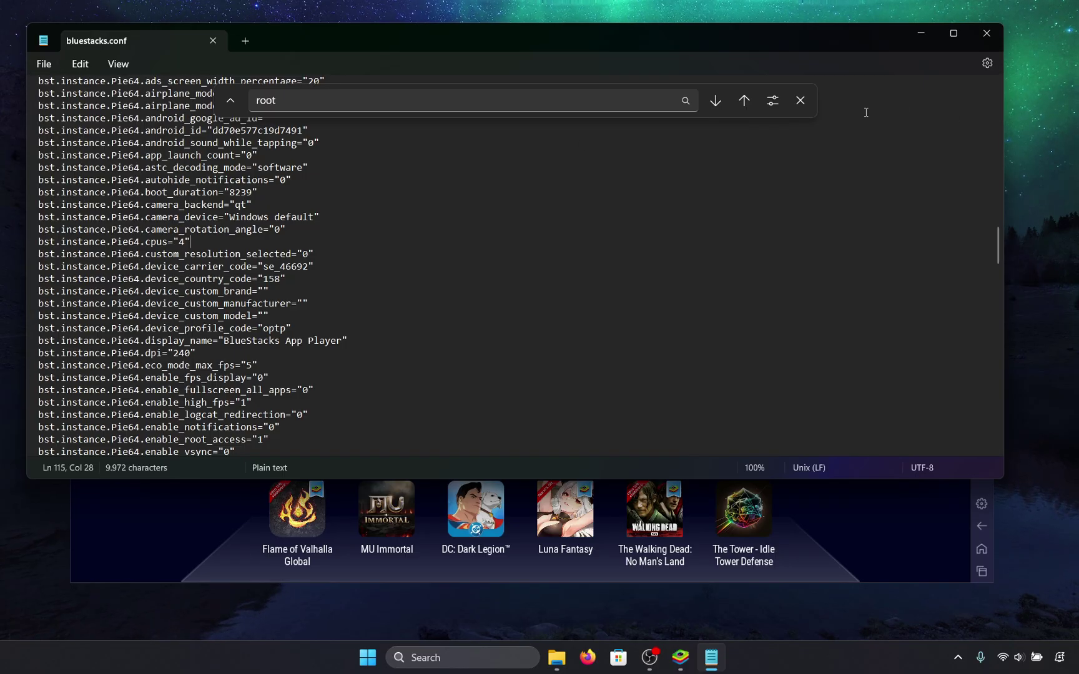
{"action": "left_click", "coordinate": [800, 100]}
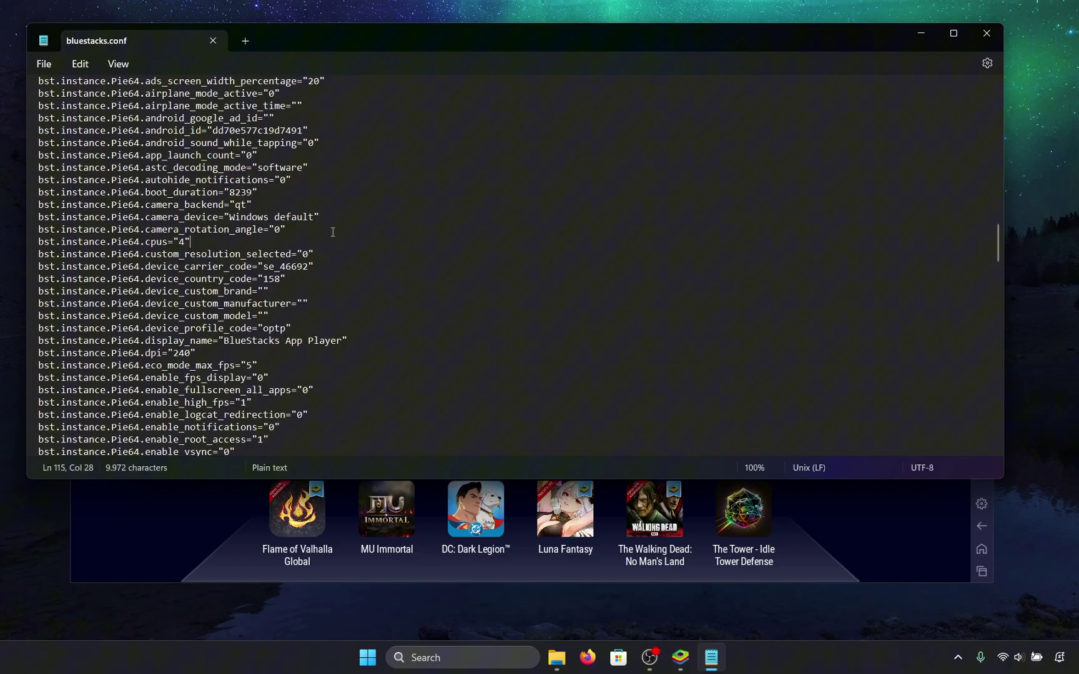
{"action": "scroll", "coordinate": [268, 171], "scroll_direction": "up", "scroll_amount": 1}
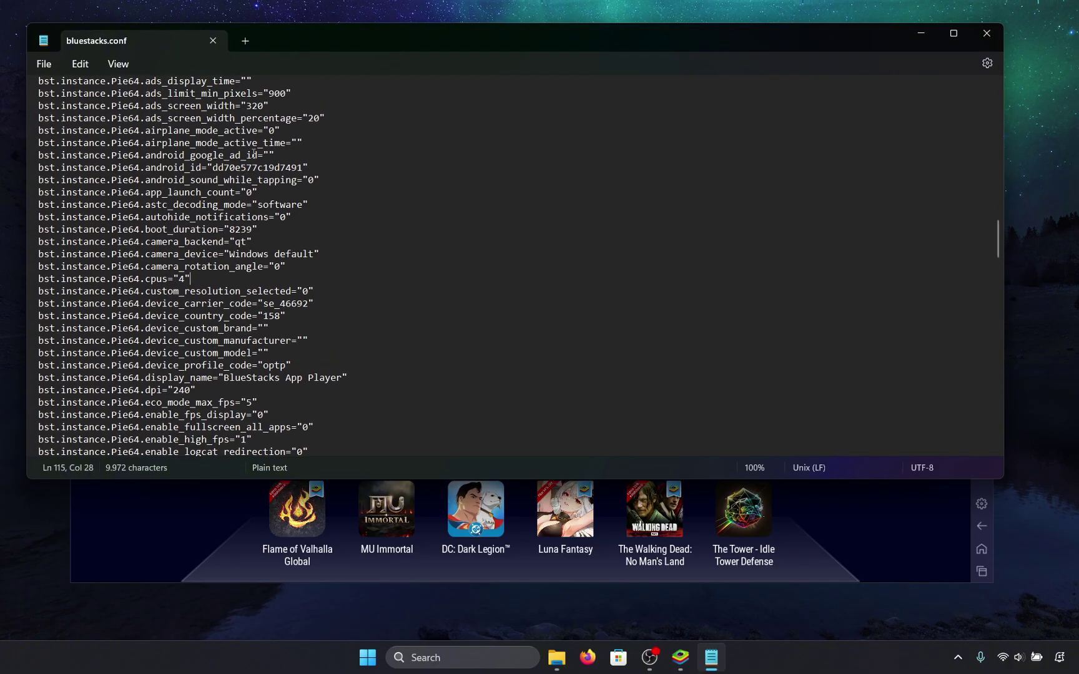
{"action": "left_click", "coordinate": [212, 41]}
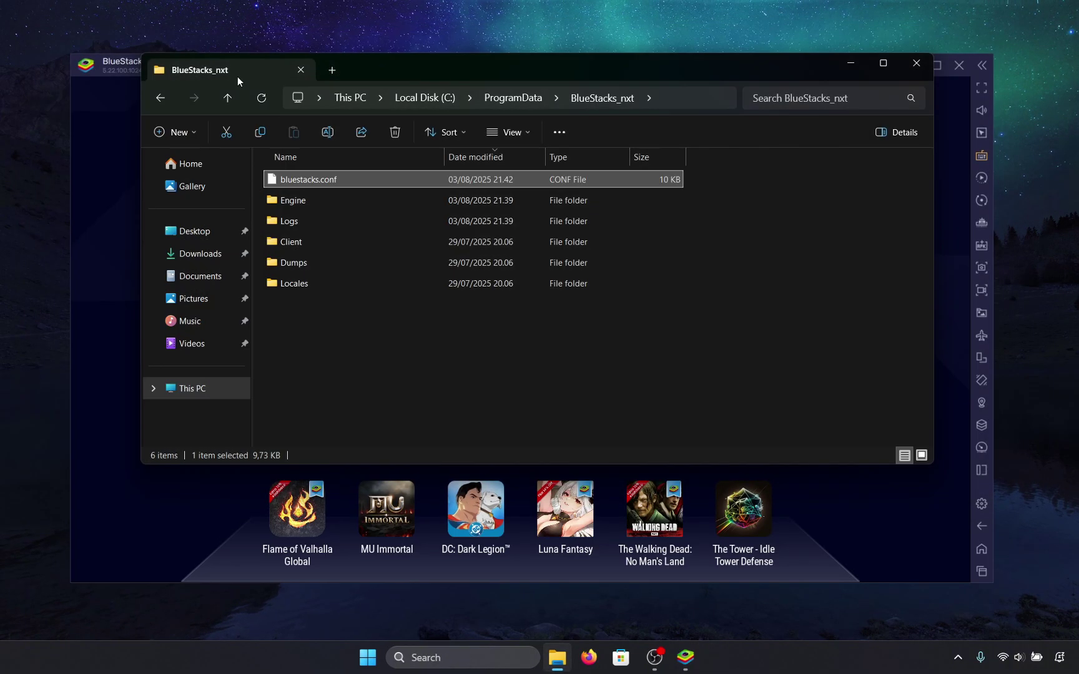
{"action": "left_click", "coordinate": [300, 69]}
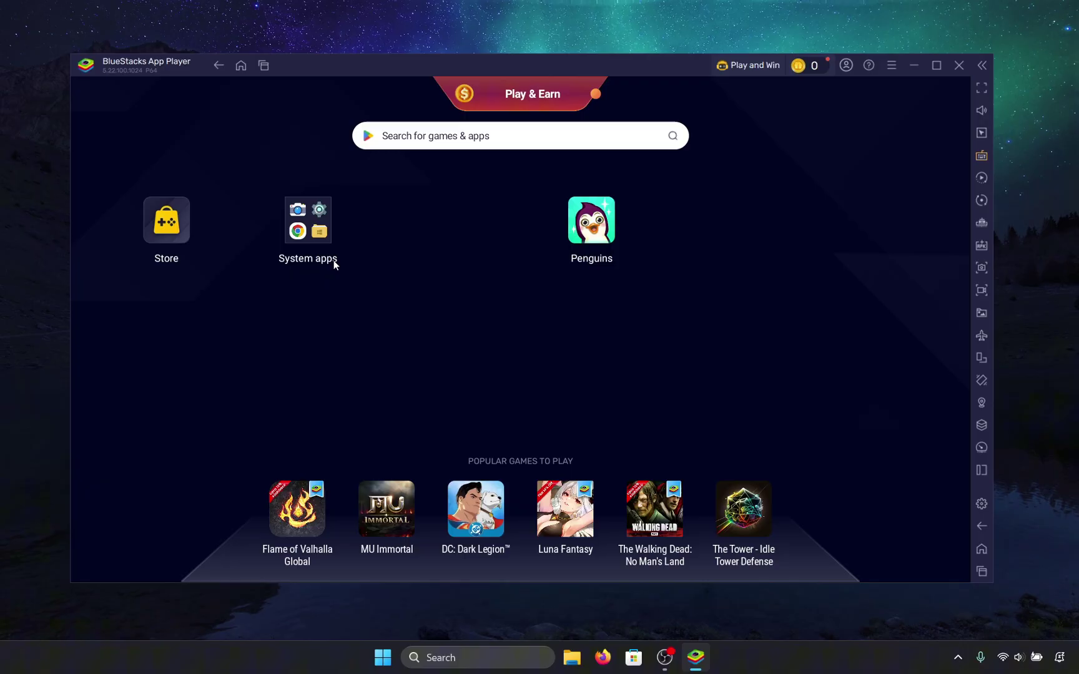
- Open Chrome from the System apps folder and get through its ad privacy prompts
{"action": "left_click", "coordinate": [295, 233]}
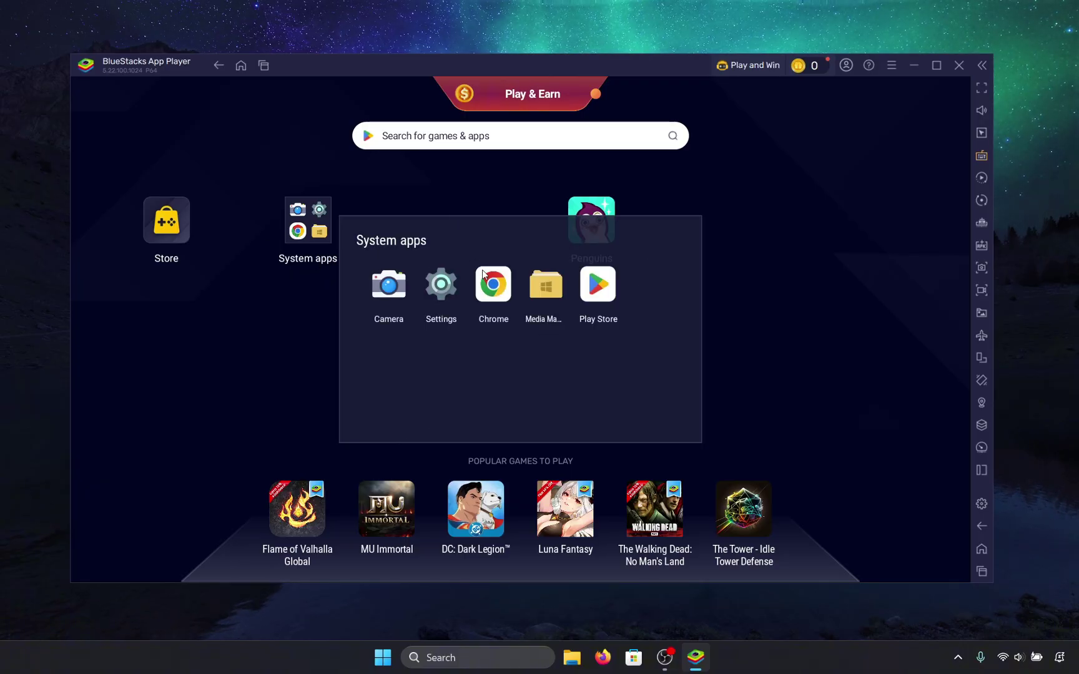
{"action": "left_click", "coordinate": [486, 301]}
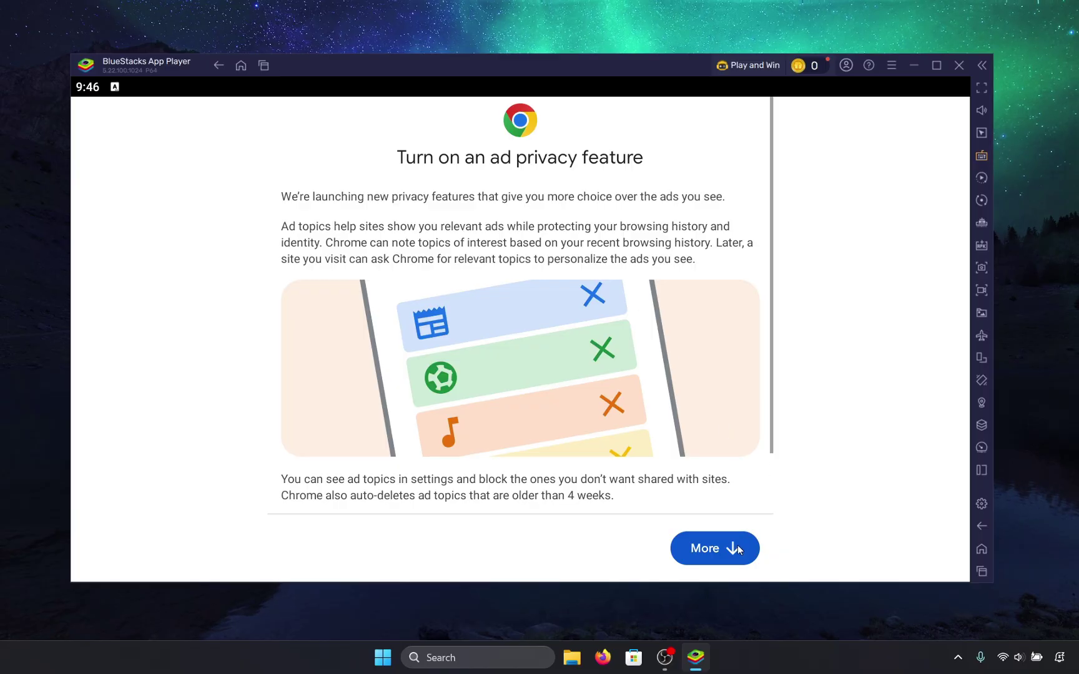
{"action": "left_click", "coordinate": [738, 547]}
{"action": "left_click", "coordinate": [492, 552]}
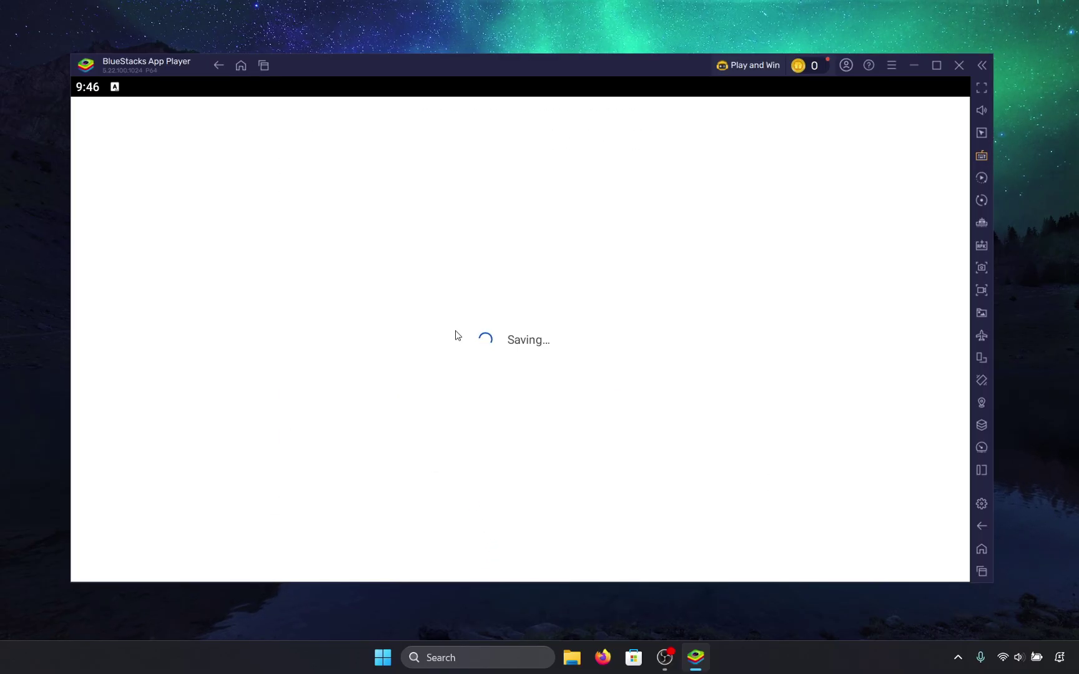
{"action": "left_click", "coordinate": [719, 562]}
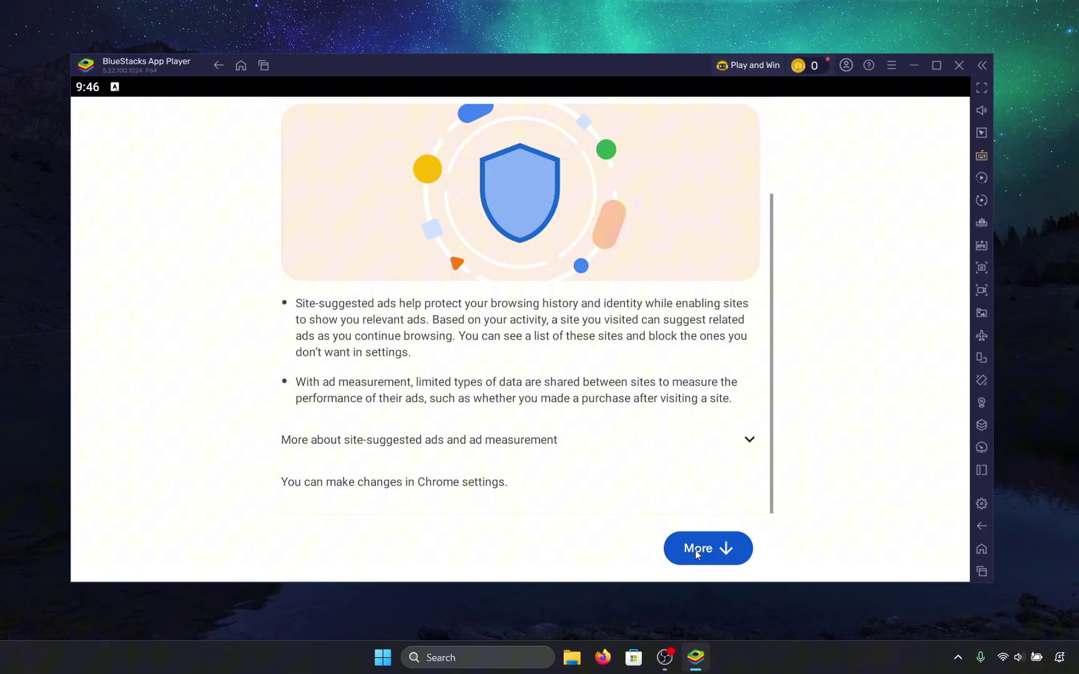
{"action": "left_click", "coordinate": [587, 553]}
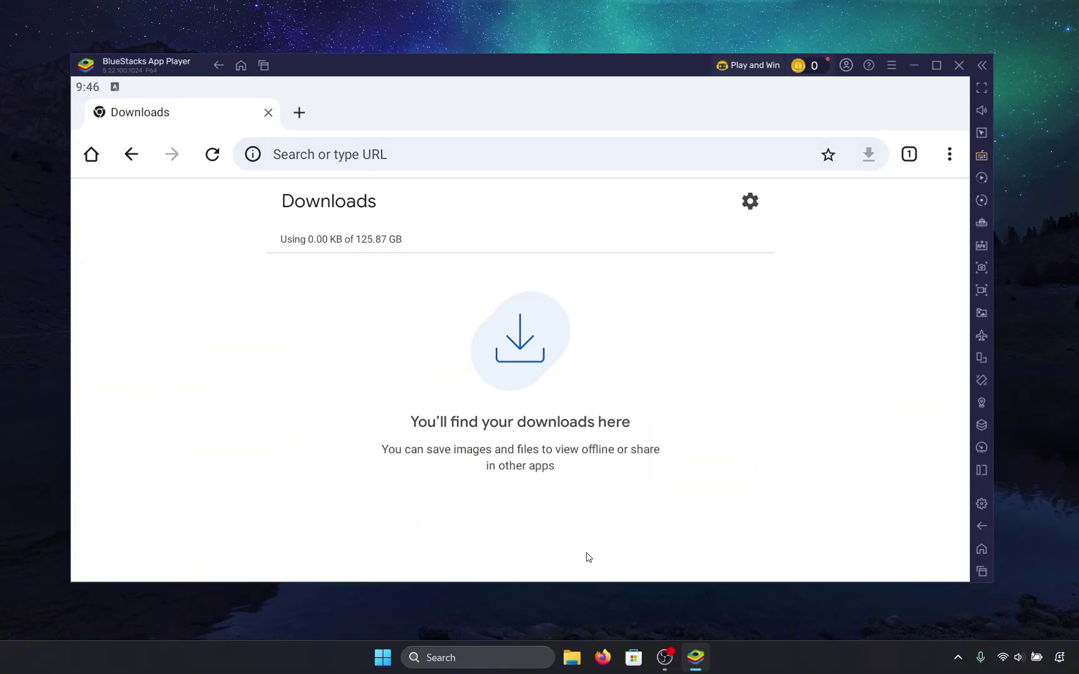
- Replace the Downloads tab with a new tab and search the web for "gameguardian"
{"action": "left_click", "coordinate": [298, 112]}
{"action": "left_click", "coordinate": [267, 113]}
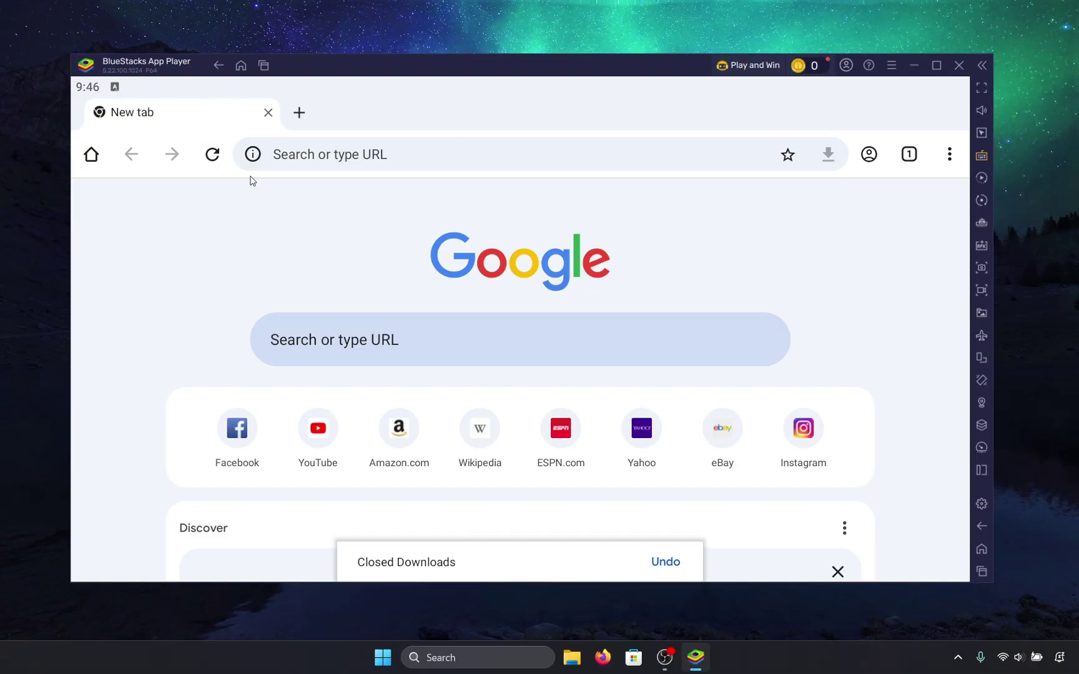
{"action": "left_click", "coordinate": [337, 156]}
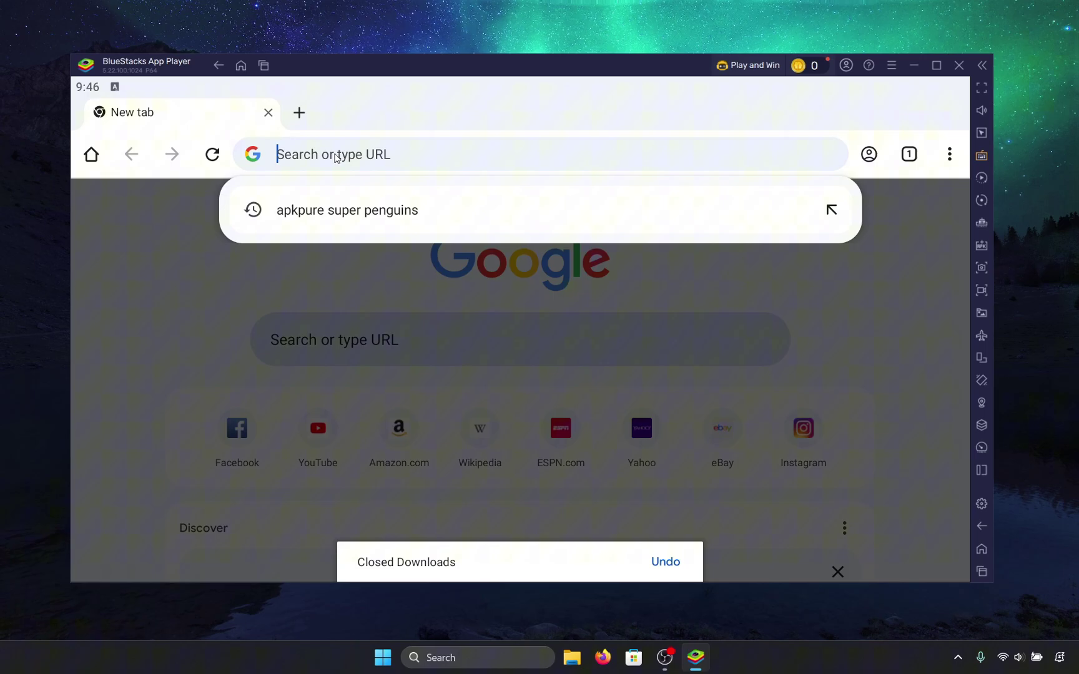
{"action": "type", "text": "gamegu"}
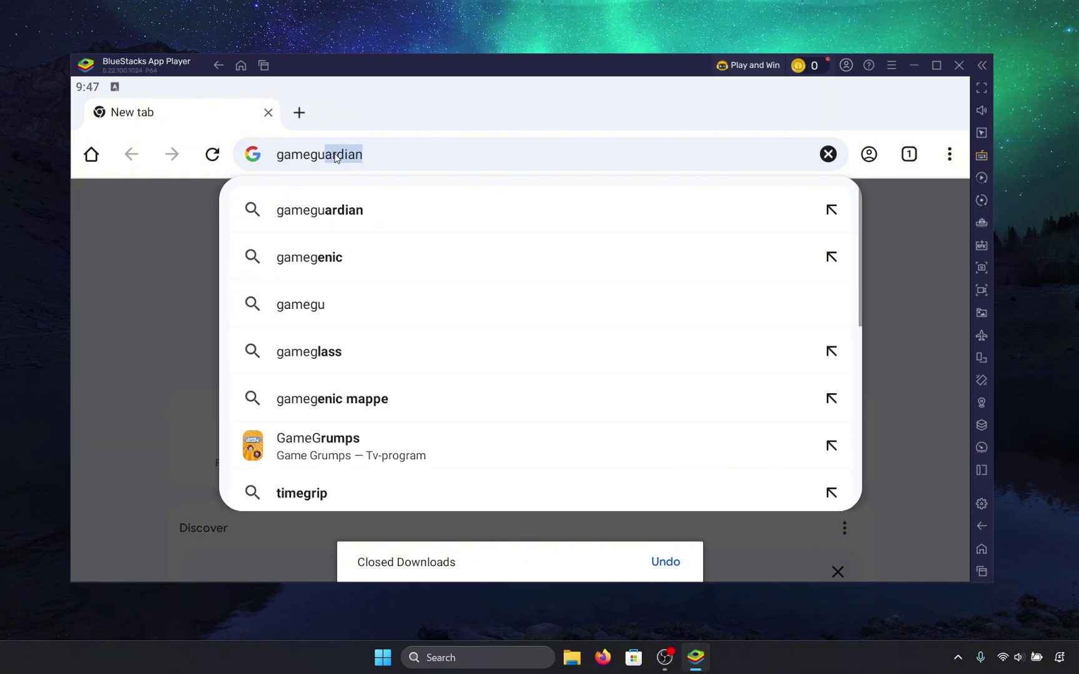
{"action": "type", "text": "ardian"}
{"action": "key", "text": "Return"}
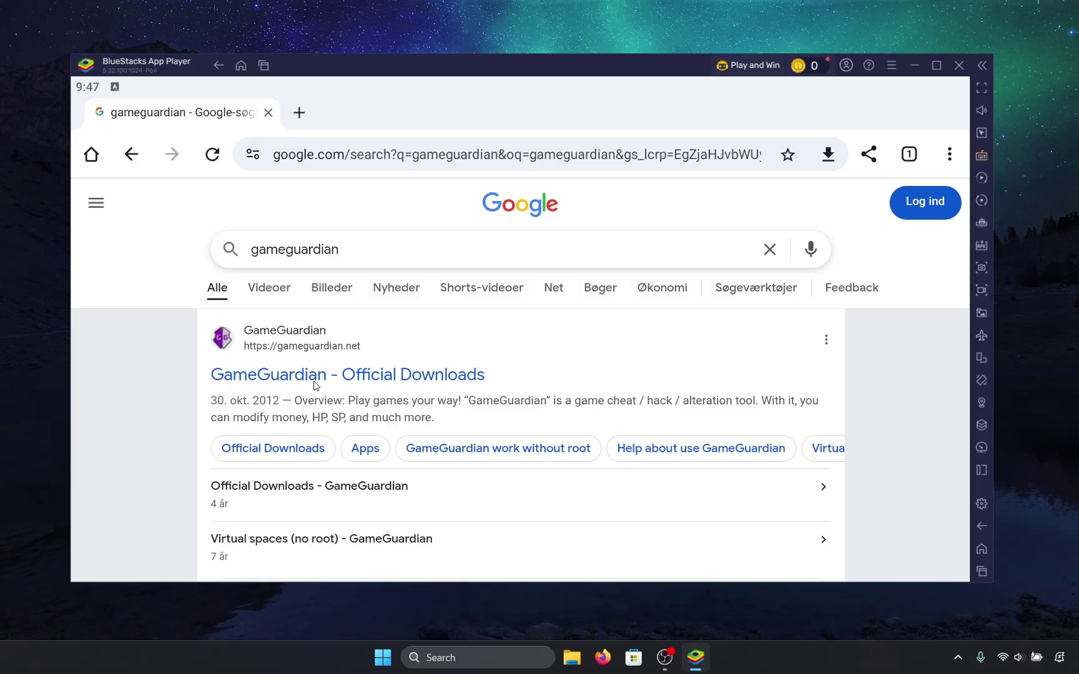
- Open the "GameGuardian - Official Downloads" result and decline the site's data consent request
{"action": "scroll", "coordinate": [292, 373], "scroll_direction": "down", "scroll_amount": 1}
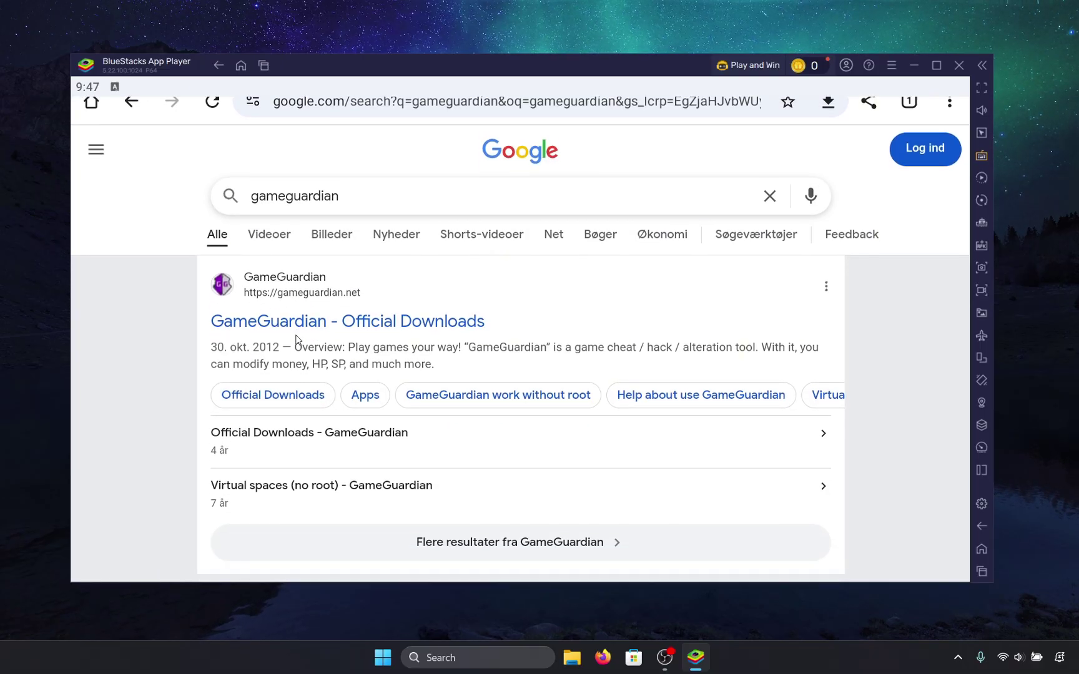
{"action": "left_click", "coordinate": [282, 373]}
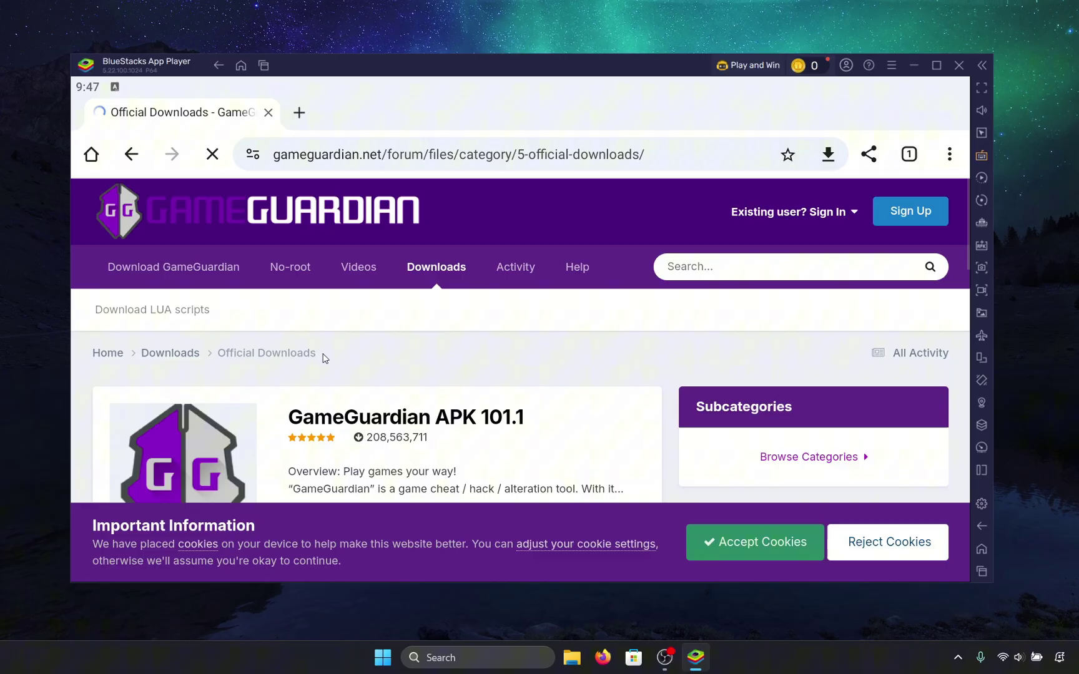
{"action": "scroll", "coordinate": [512, 350], "scroll_direction": "down", "scroll_amount": 2}
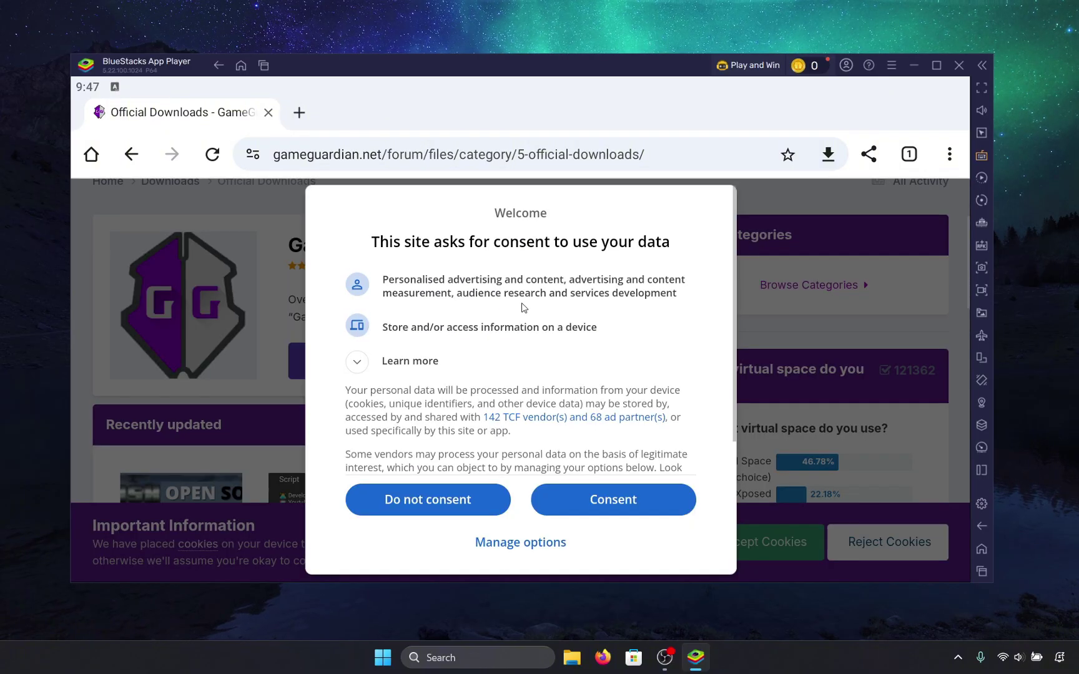
{"action": "left_click", "coordinate": [447, 503]}
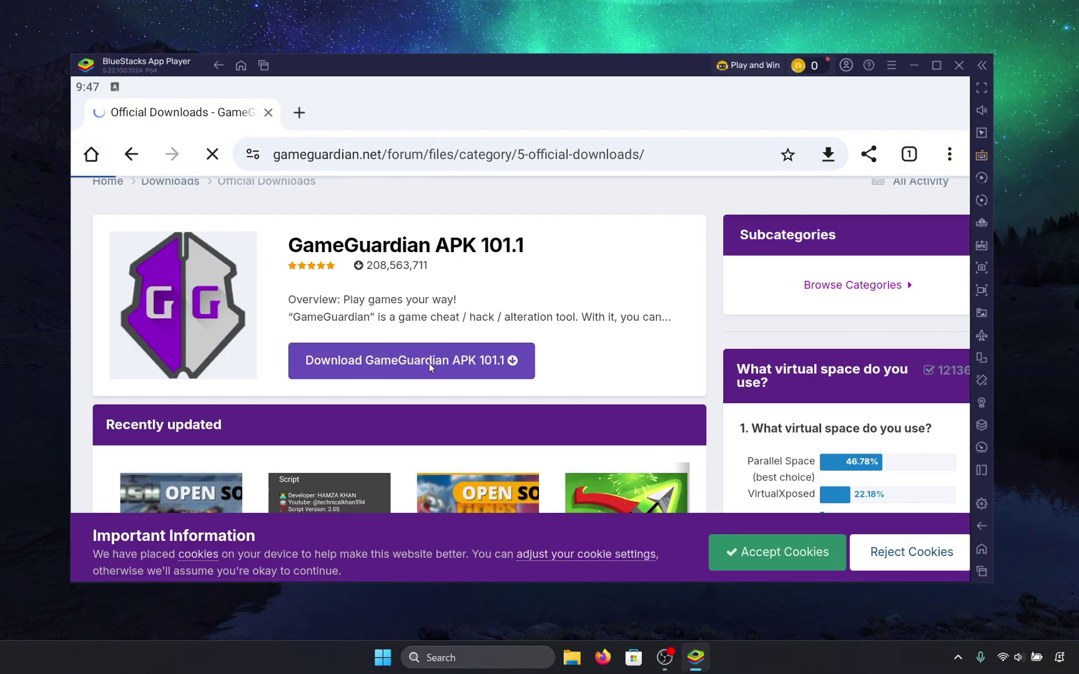
- Open the GameGuardian APK 101.1 page and download GameGuardian.101.1_for_Nox_Bluestacks.apk
{"action": "left_click", "coordinate": [429, 362]}
{"action": "scroll", "coordinate": [450, 241], "scroll_direction": "down", "scroll_amount": 5}
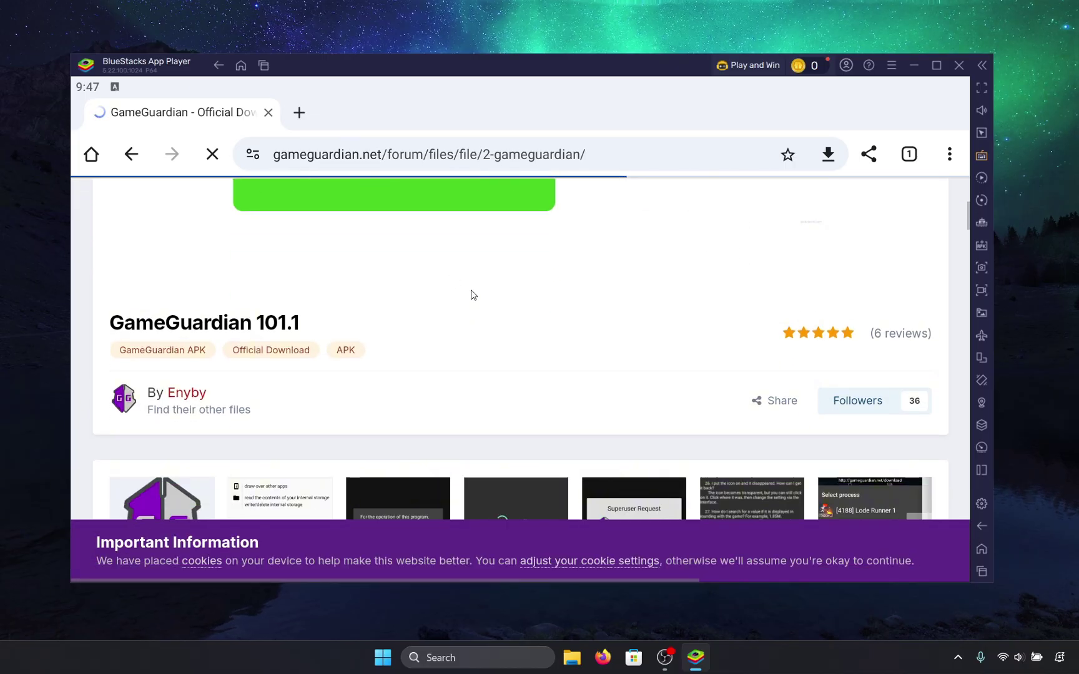
{"action": "scroll", "coordinate": [472, 294], "scroll_direction": "down", "scroll_amount": 5}
{"action": "left_click", "coordinate": [752, 327]}
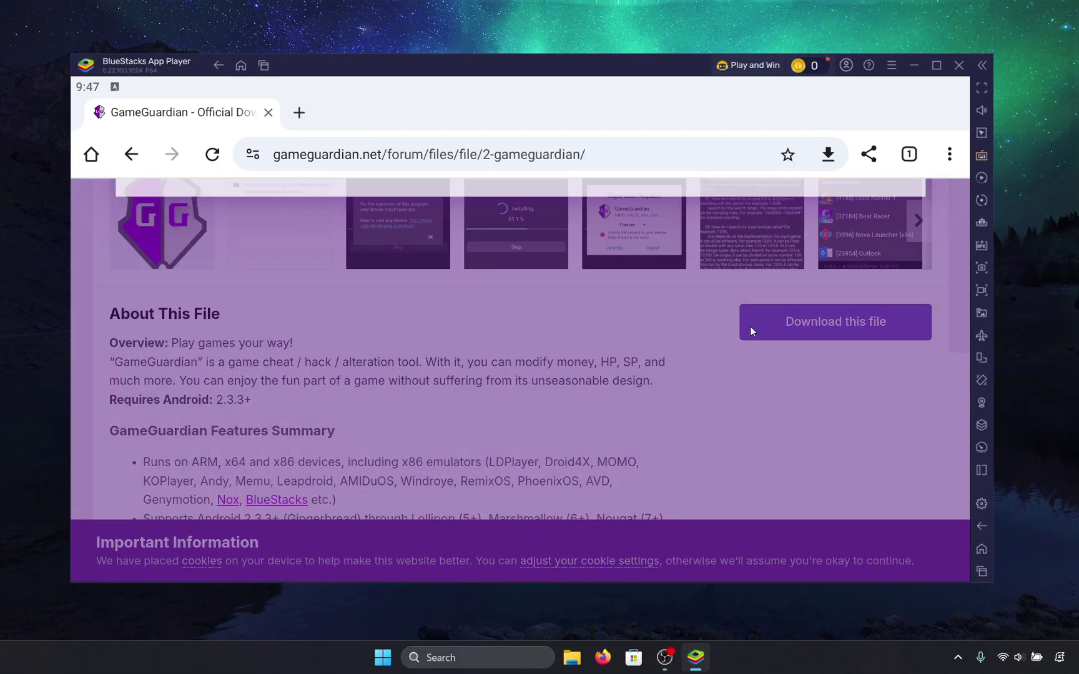
{"action": "left_click", "coordinate": [823, 400]}
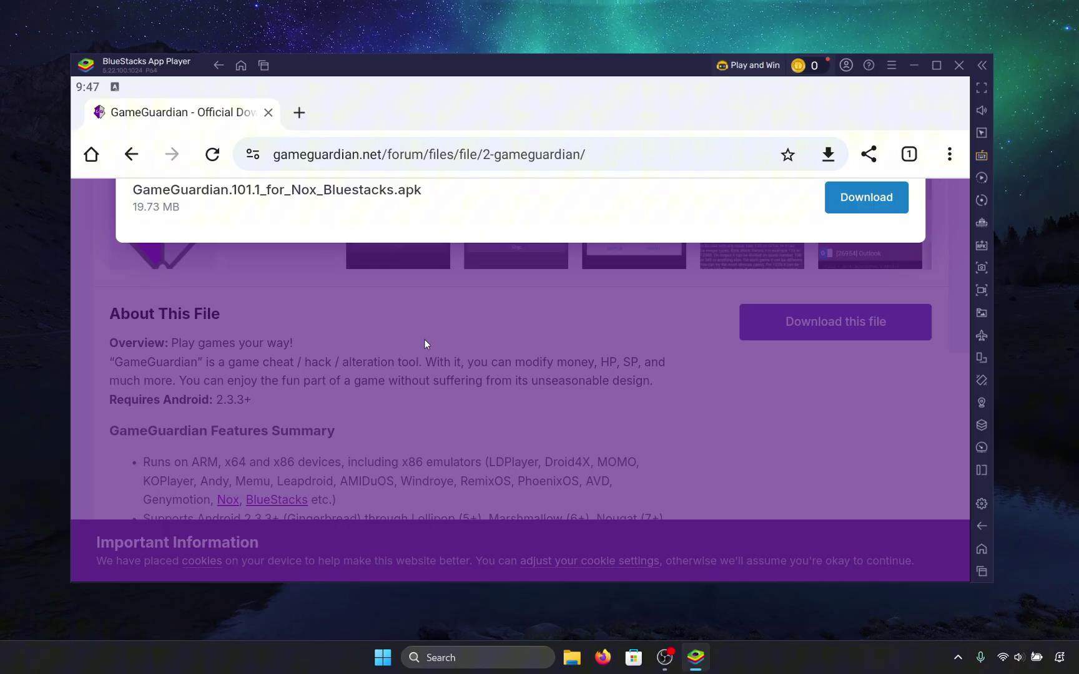
{"action": "scroll", "coordinate": [352, 258], "scroll_direction": "up", "scroll_amount": 2}
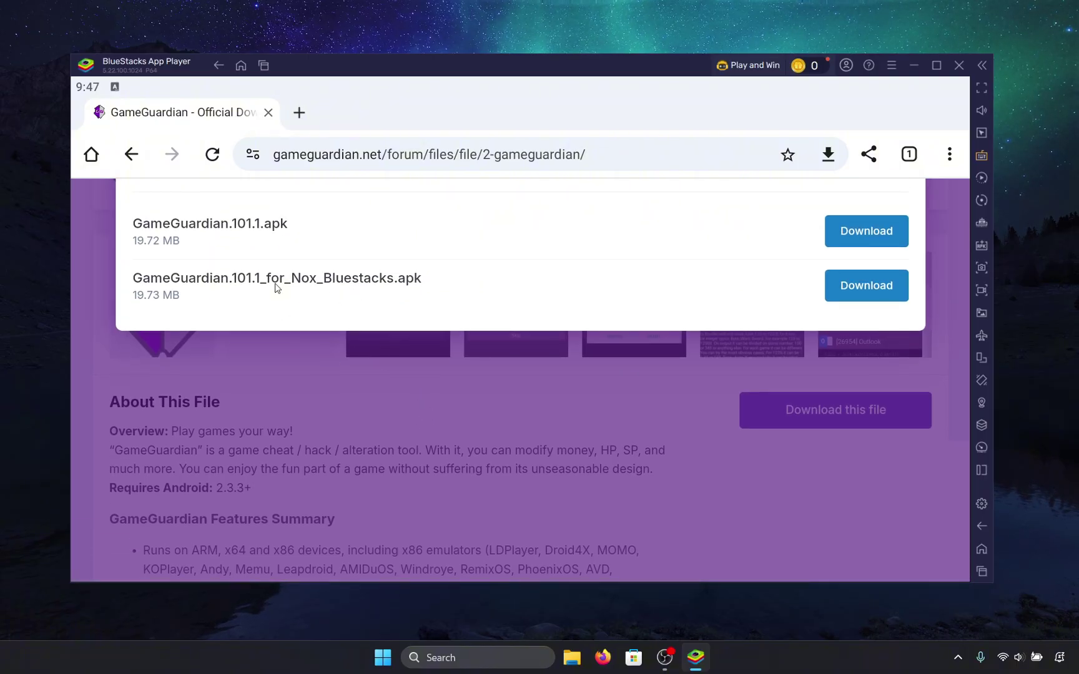
{"action": "left_click", "coordinate": [877, 291]}
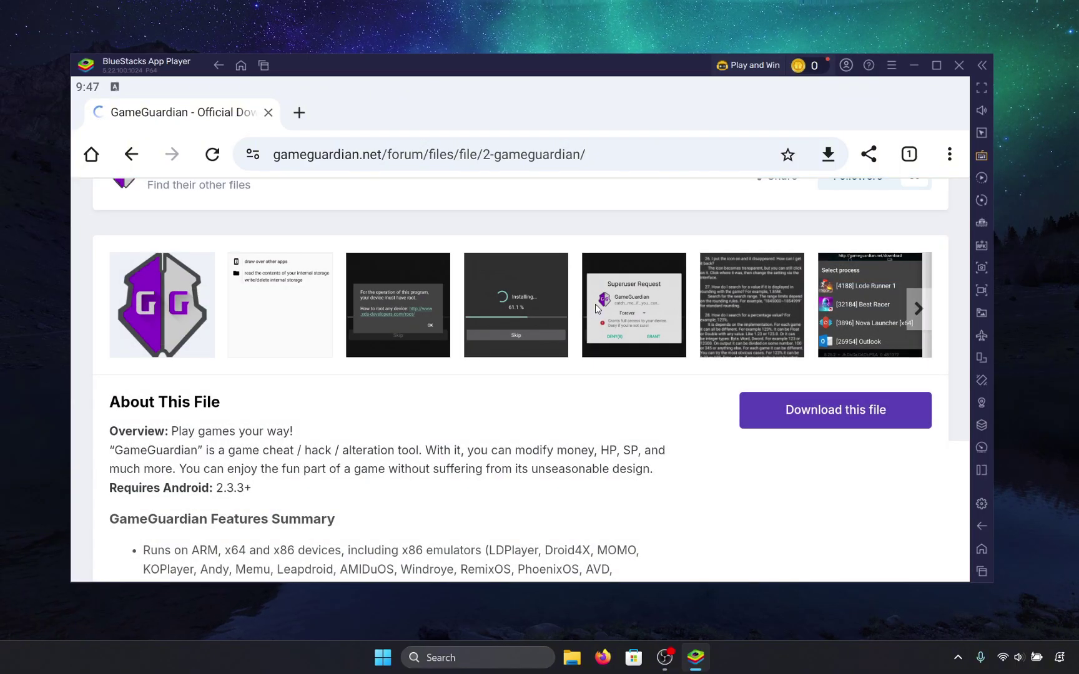
- Open the downloaded GameGuardian APK and install it, then dismiss Chrome from the recent apps
{"action": "left_click", "coordinate": [635, 209]}
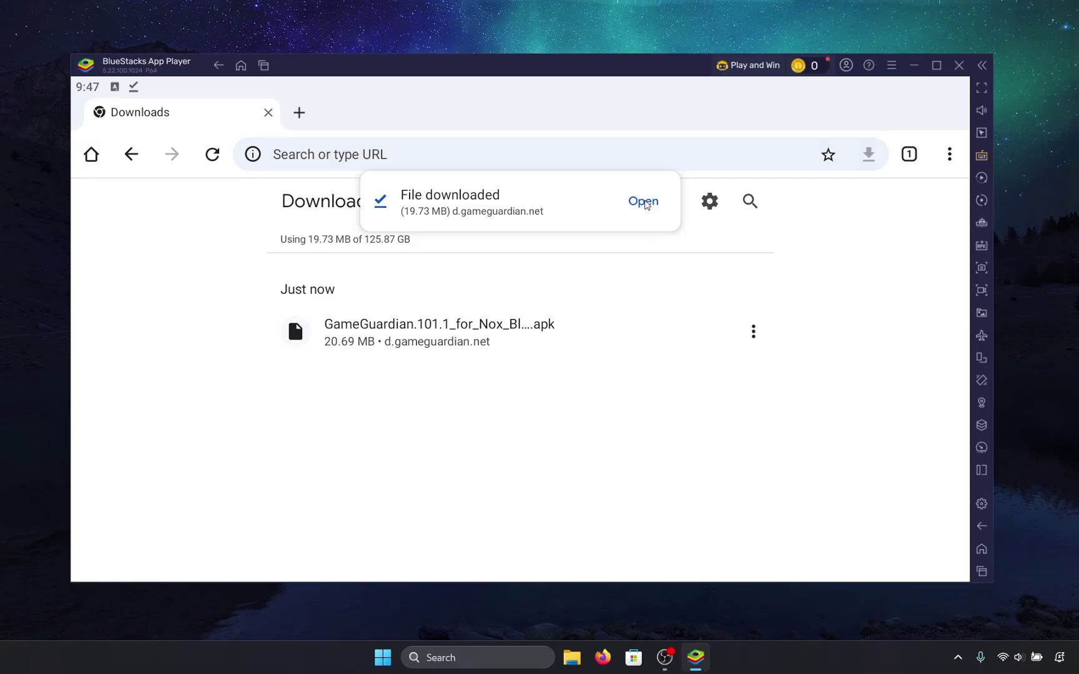
{"action": "left_click", "coordinate": [644, 201]}
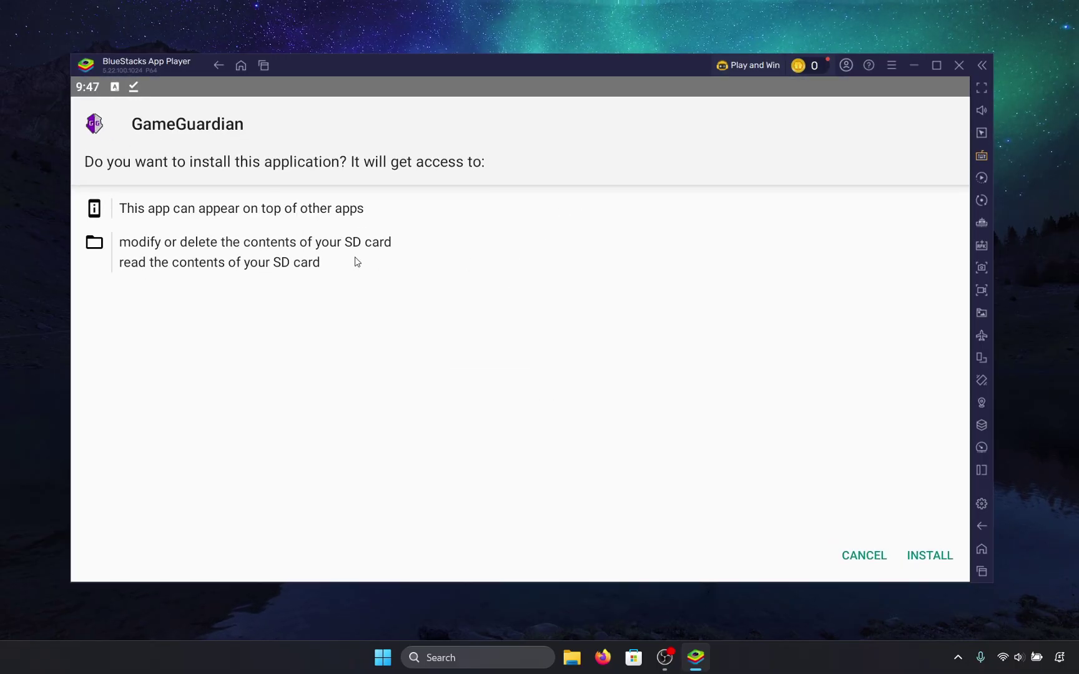
{"action": "left_click", "coordinate": [935, 557]}
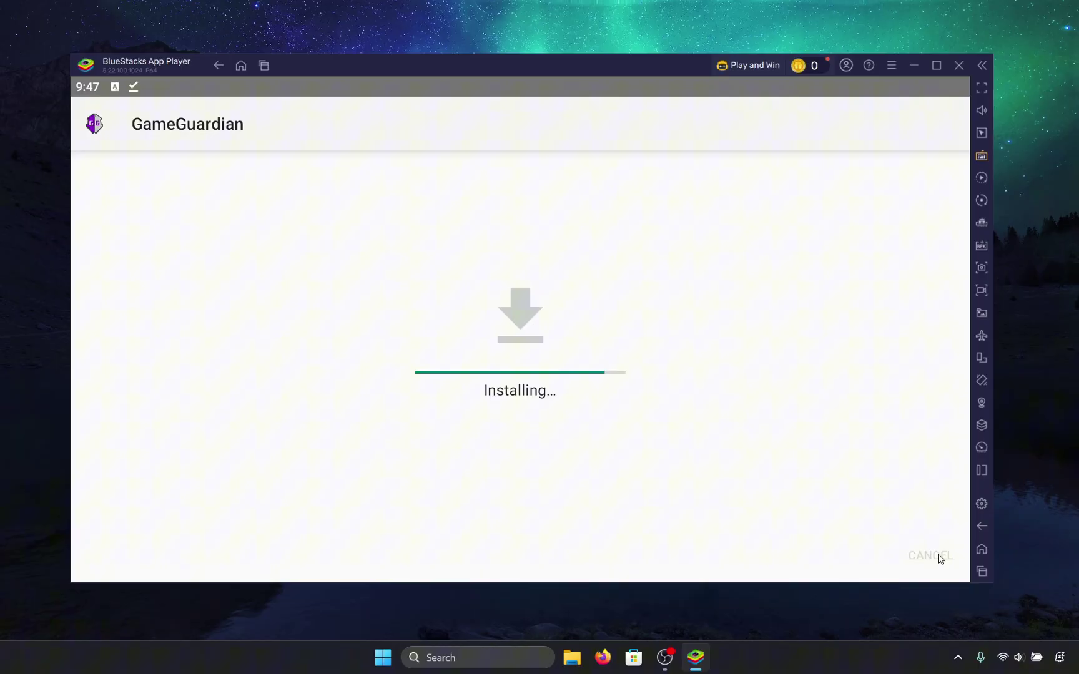
{"action": "left_click", "coordinate": [881, 557]}
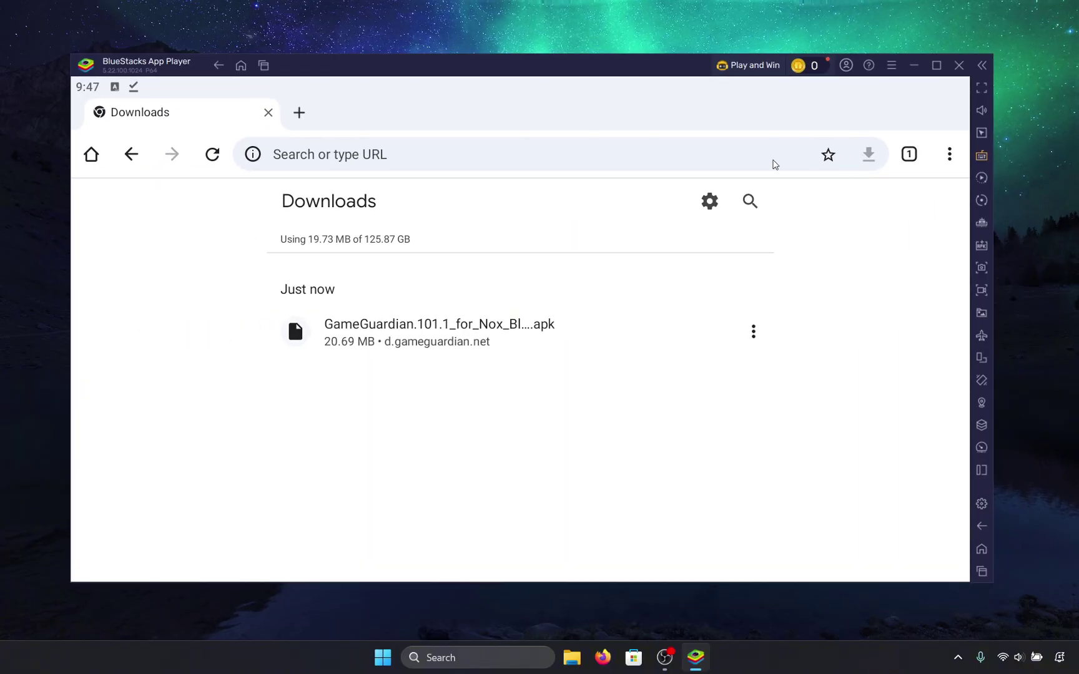
{"action": "left_click", "coordinate": [262, 65]}
{"action": "left_click_drag", "start_coordinate": [557, 437], "coordinate": [202, 364]}
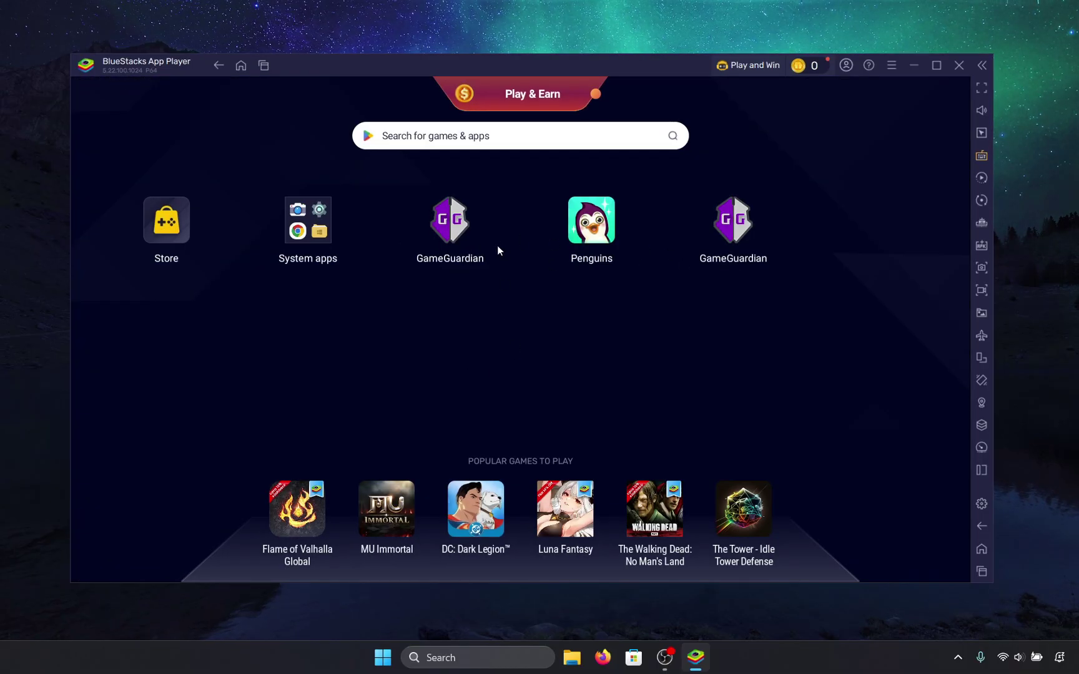
- Launch GameGuardian from the home screen, pass the fullscreen tip, and choose the default install mode
{"action": "left_click", "coordinate": [459, 236]}
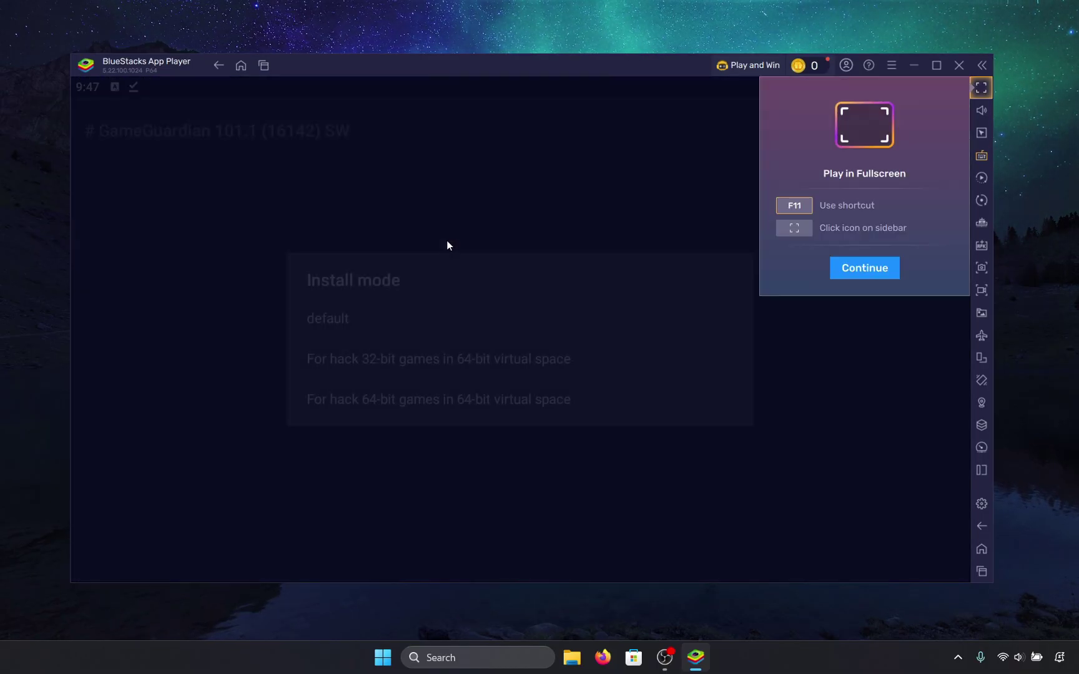
{"action": "left_click", "coordinate": [844, 275]}
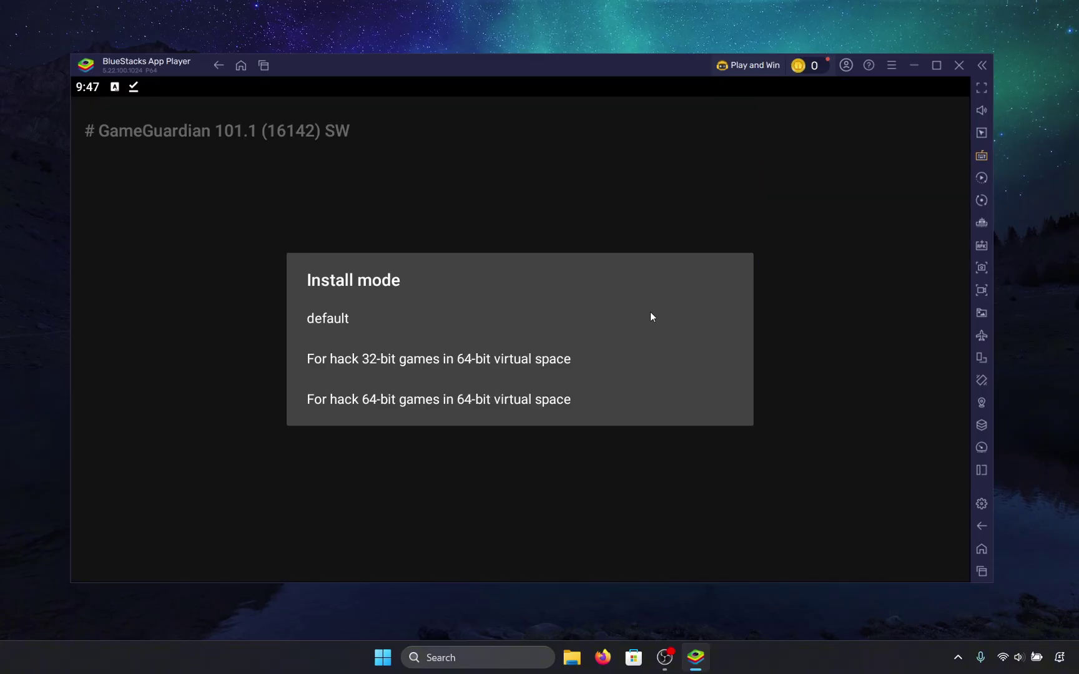
{"action": "left_click", "coordinate": [335, 321]}
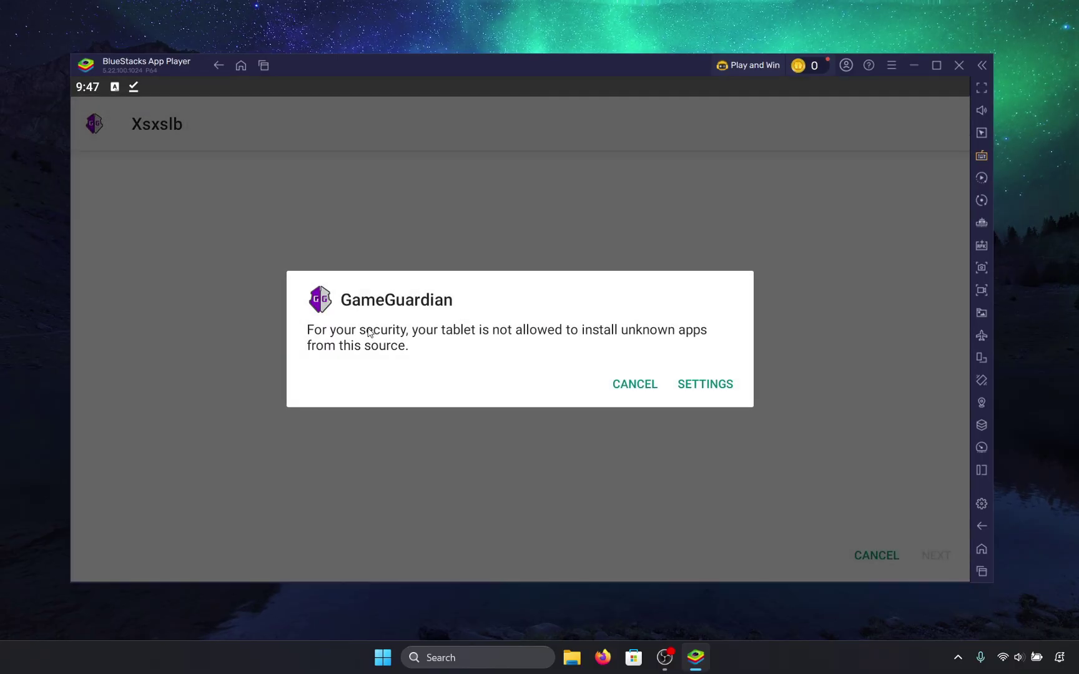
- Allow GameGuardian to install unknown apps and install the Xsxslb application it offers
{"action": "left_click", "coordinate": [711, 388]}
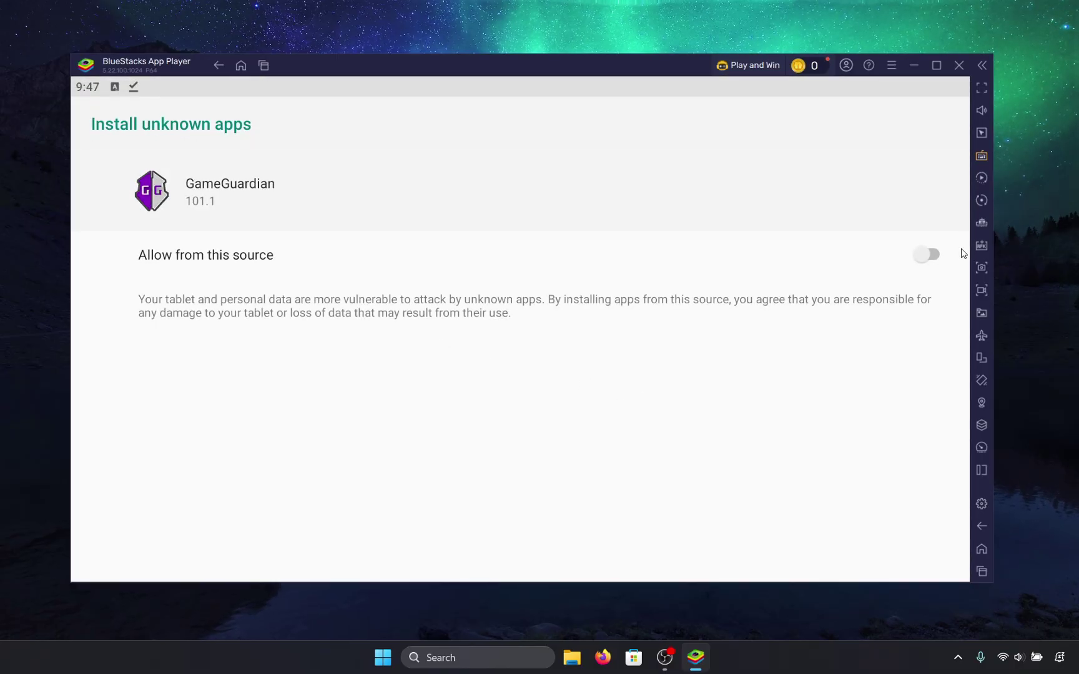
{"action": "left_click", "coordinate": [929, 255]}
{"action": "left_click", "coordinate": [218, 65]}
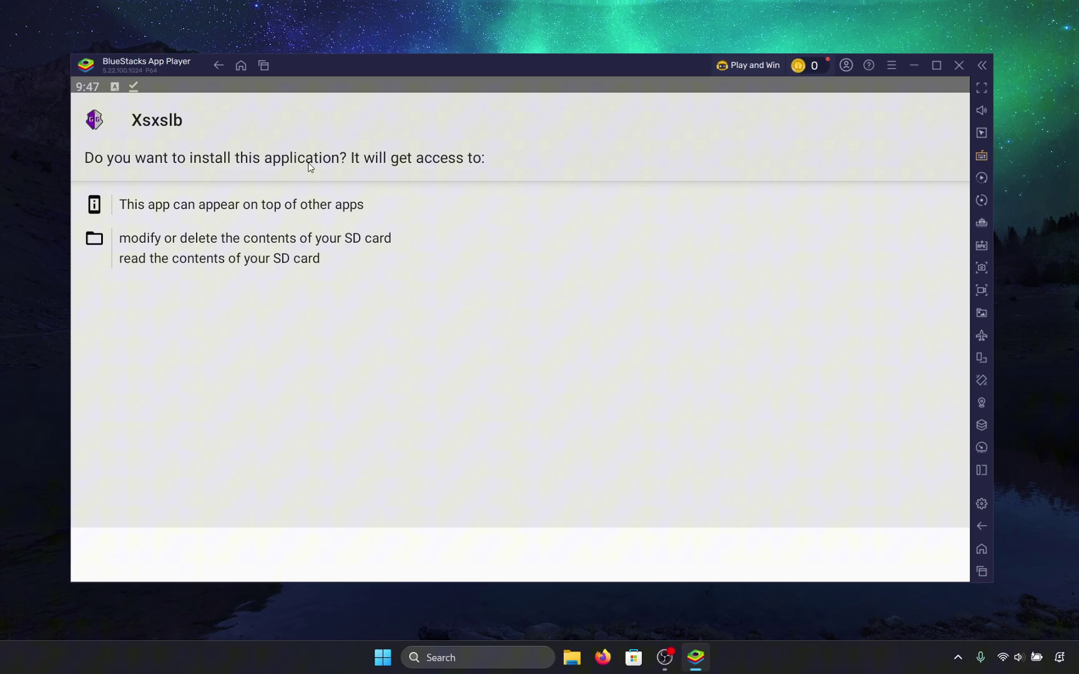
{"action": "left_click", "coordinate": [942, 555]}
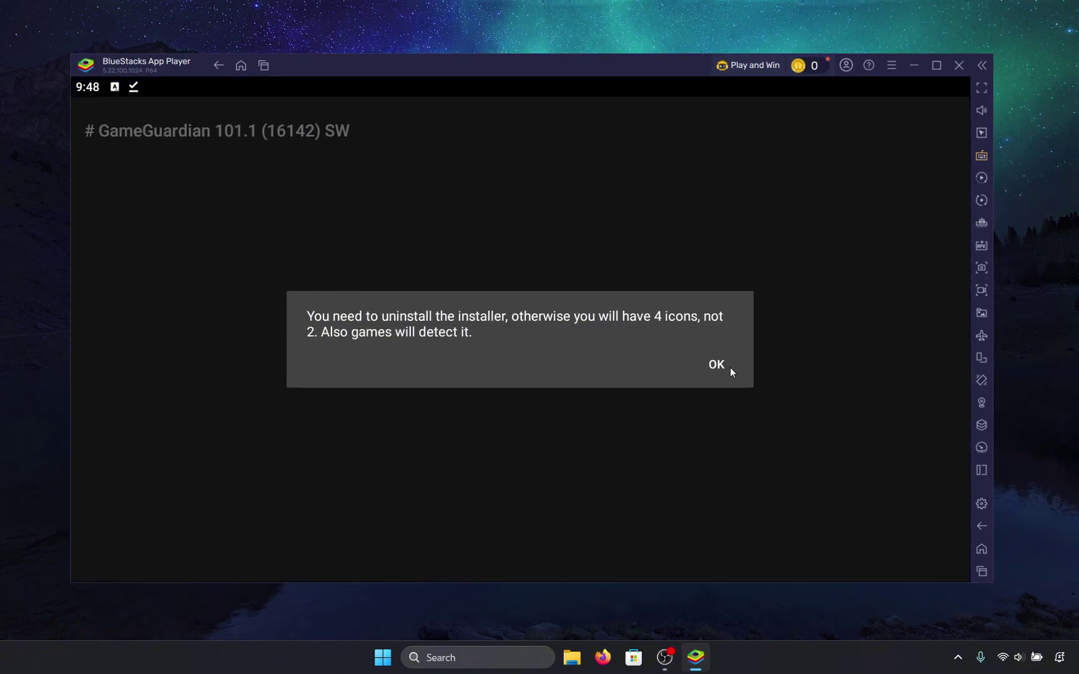
- Uninstall the original GameGuardian installer and choose the root work mode
{"action": "left_click", "coordinate": [719, 366]}
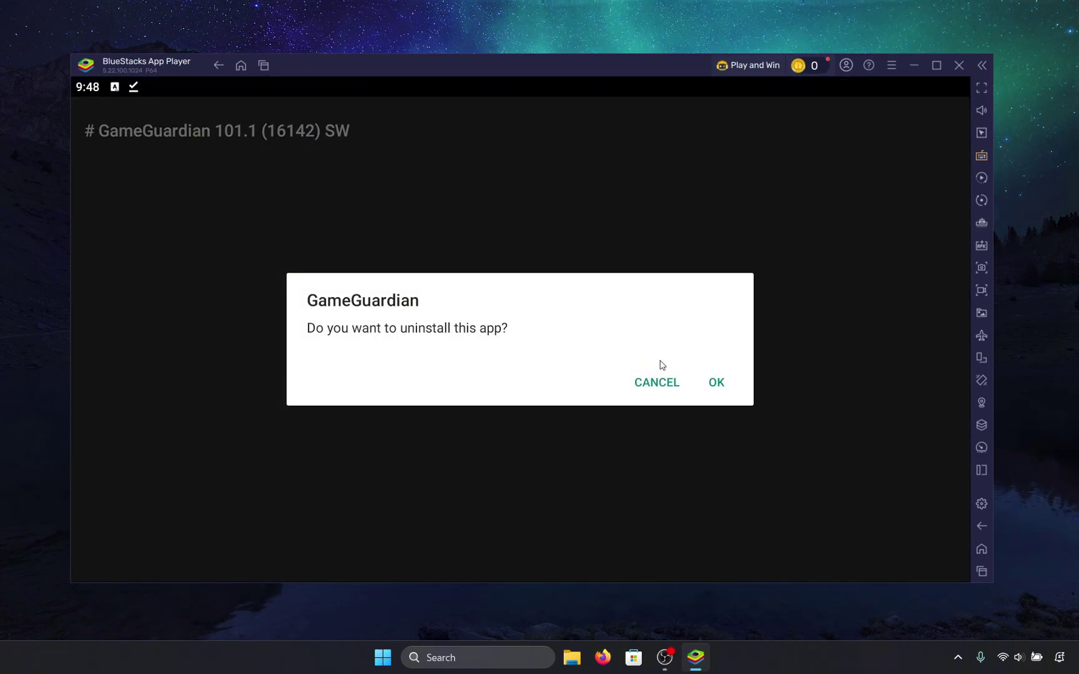
{"action": "left_click", "coordinate": [717, 382]}
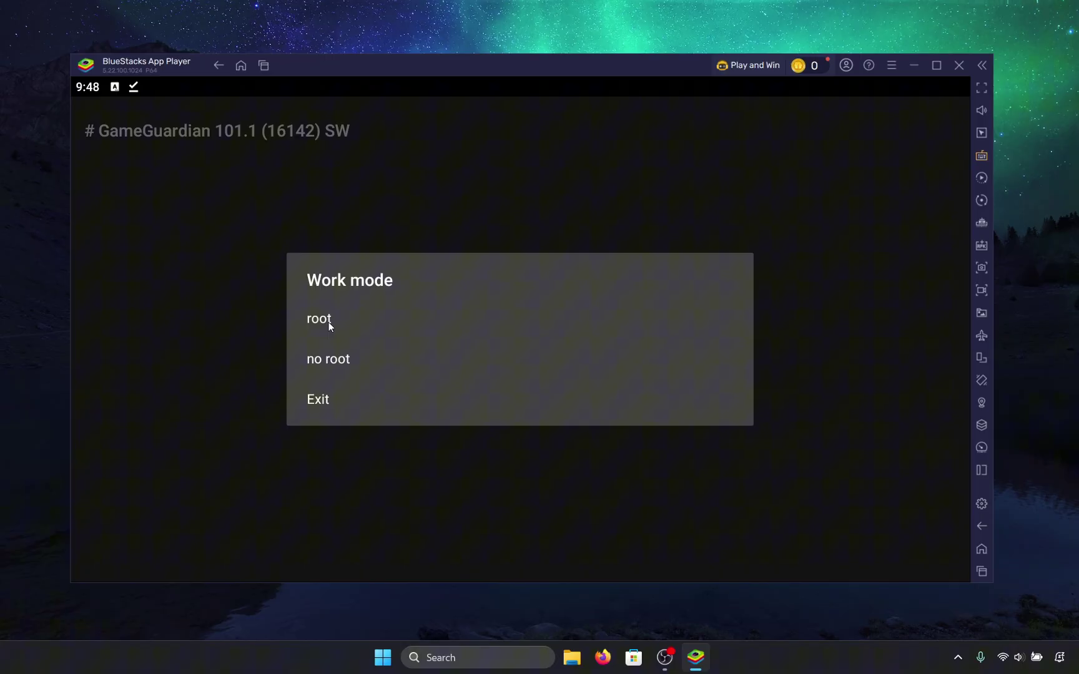
{"action": "left_click", "coordinate": [329, 323]}
{"action": "left_click", "coordinate": [326, 320]}
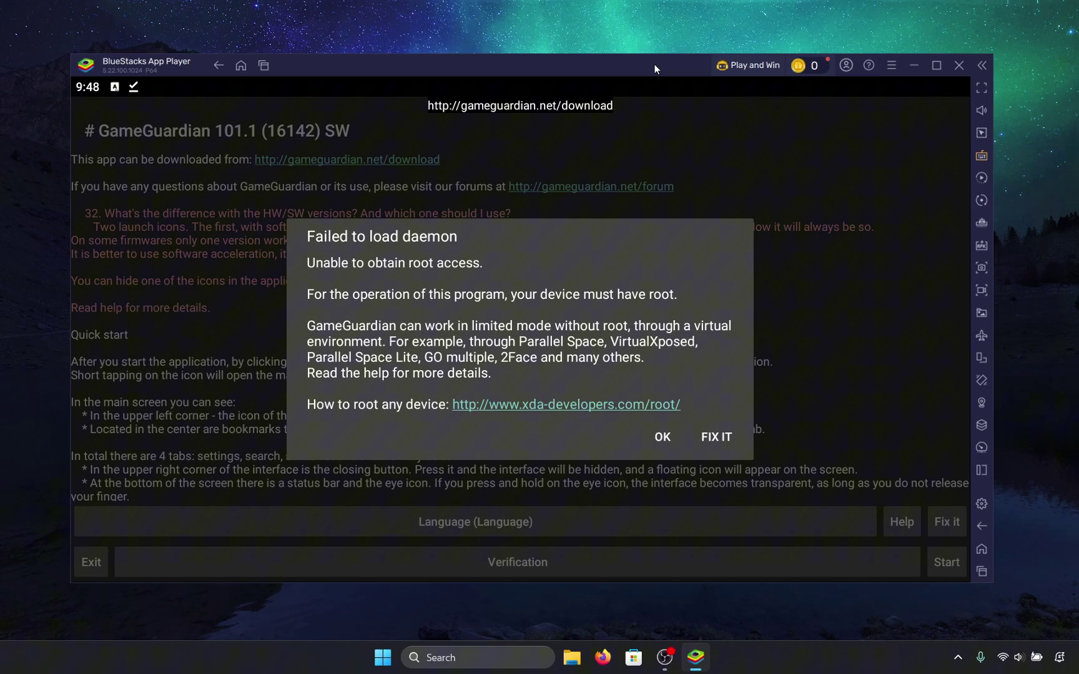
- Close BlueStacks, confirm the exit, and relaunch BlueStacks 5 from the Windows search
{"action": "left_click", "coordinate": [959, 64]}
{"action": "left_click", "coordinate": [607, 350]}
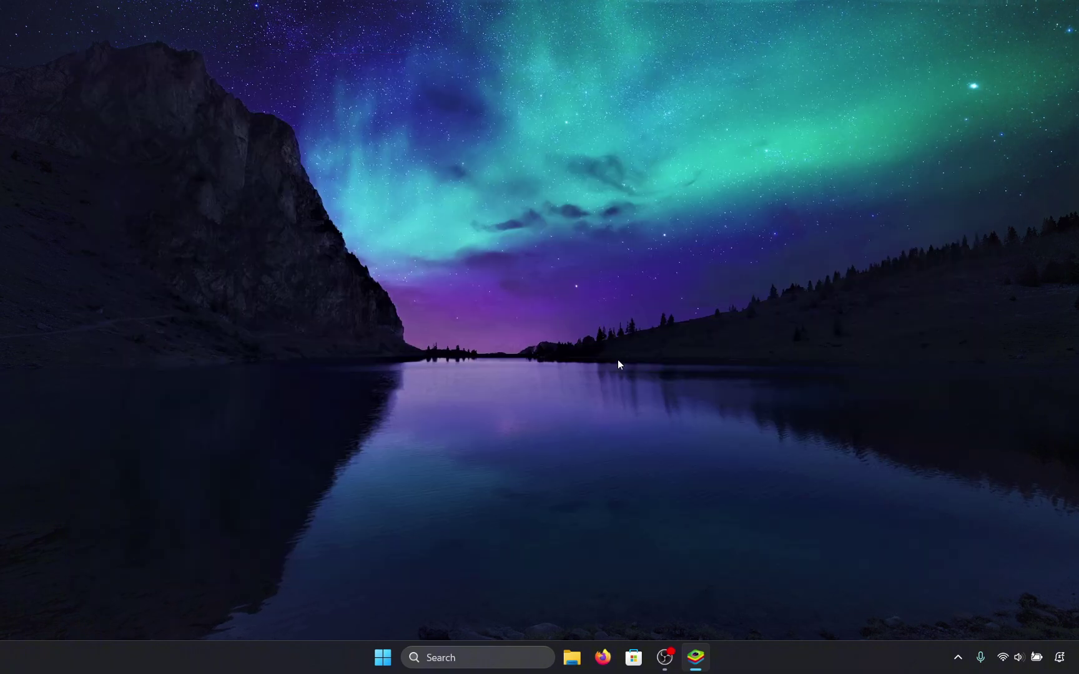
{"action": "left_click", "coordinate": [478, 661]}
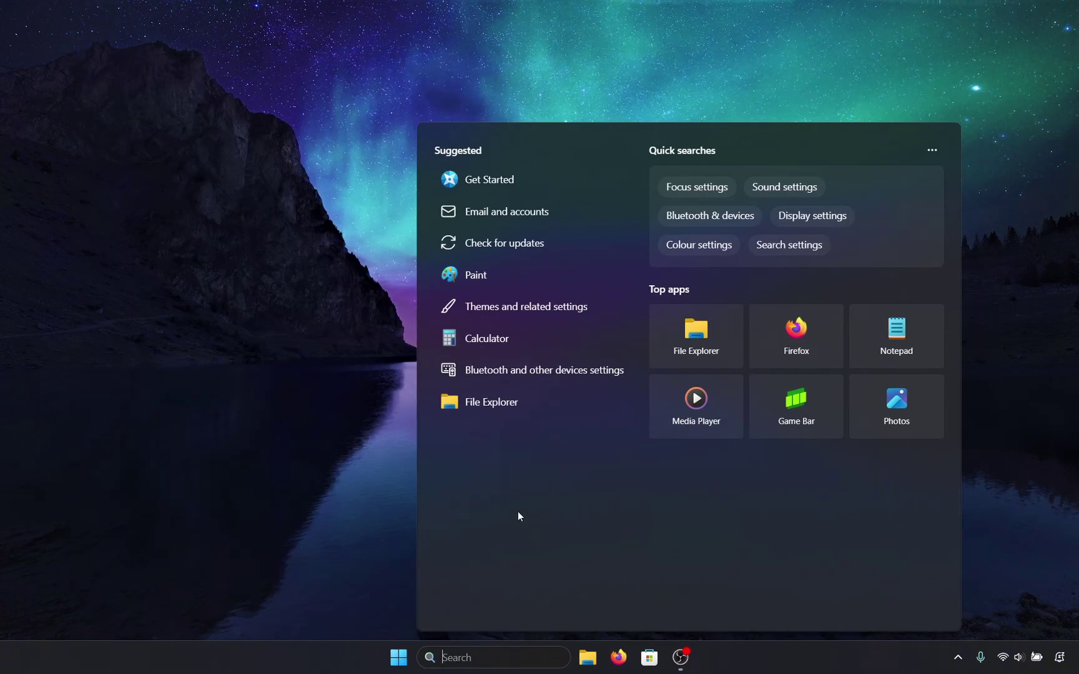
{"action": "type", "text": "blueStacks 5"}
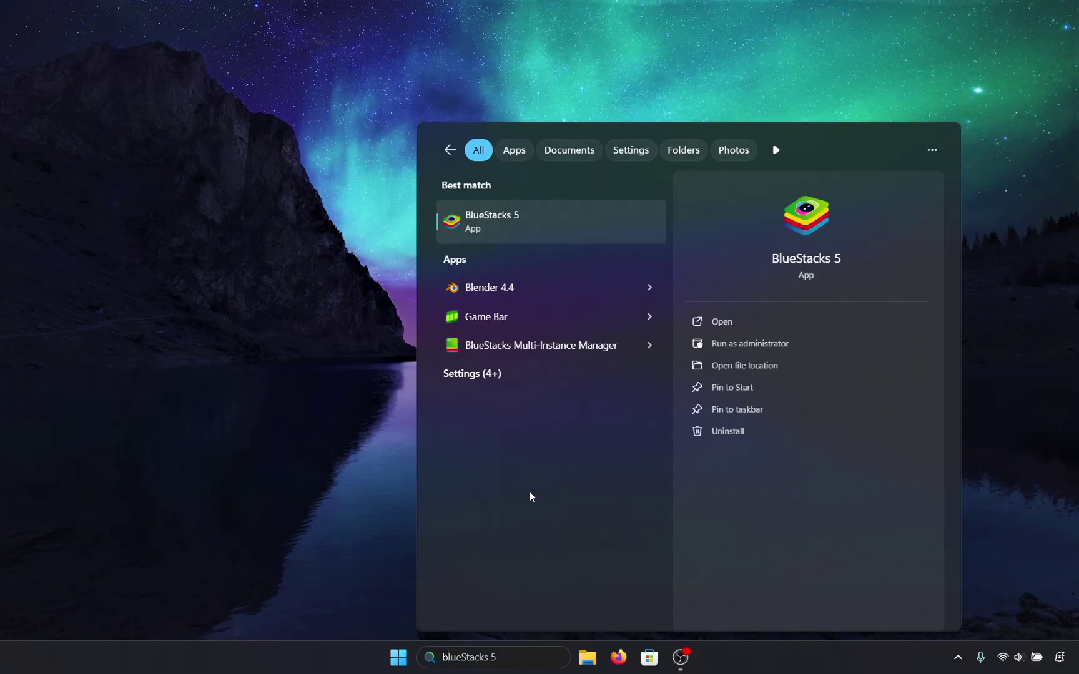
{"action": "left_click", "coordinate": [560, 221]}
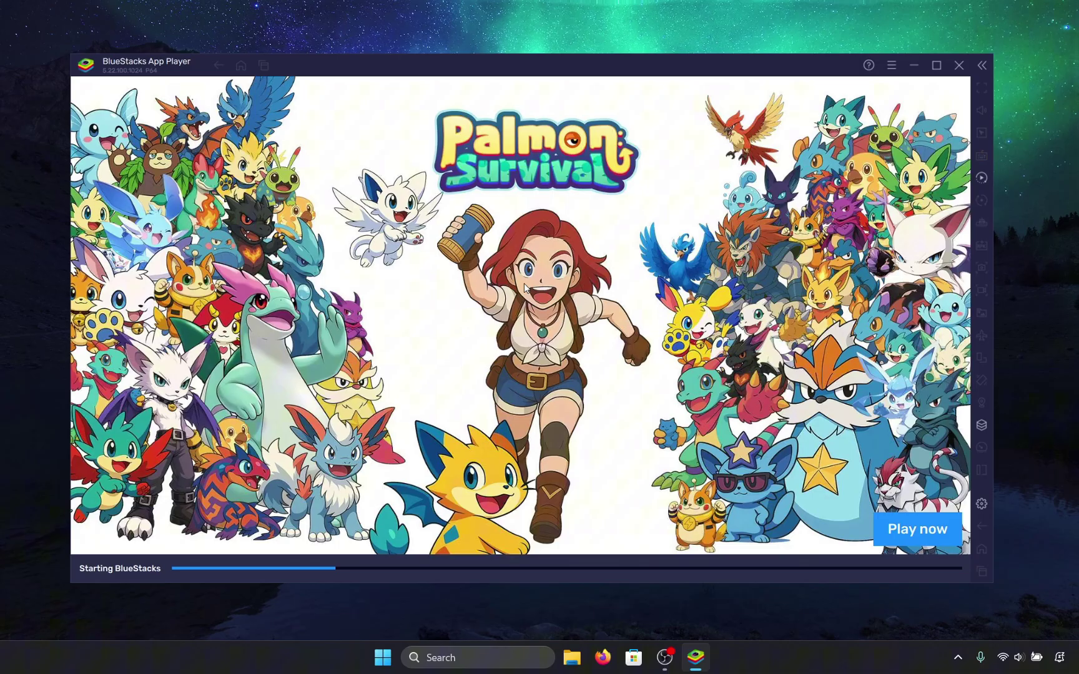
{"action": "left_click_drag", "start_coordinate": [531, 63], "coordinate": [505, 61]}
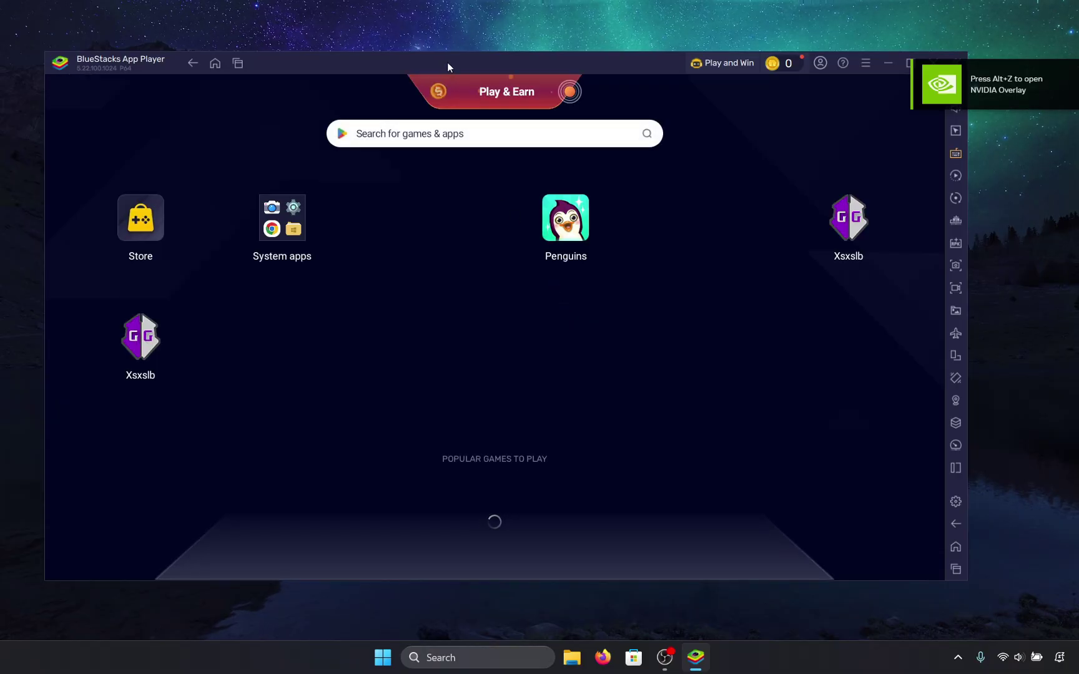
- Launch the Xsxslb app, dismiss its startup dialogs with Ignore, start it, and move its floating icon onto System apps
{"action": "left_click_drag", "start_coordinate": [447, 62], "coordinate": [464, 63]}
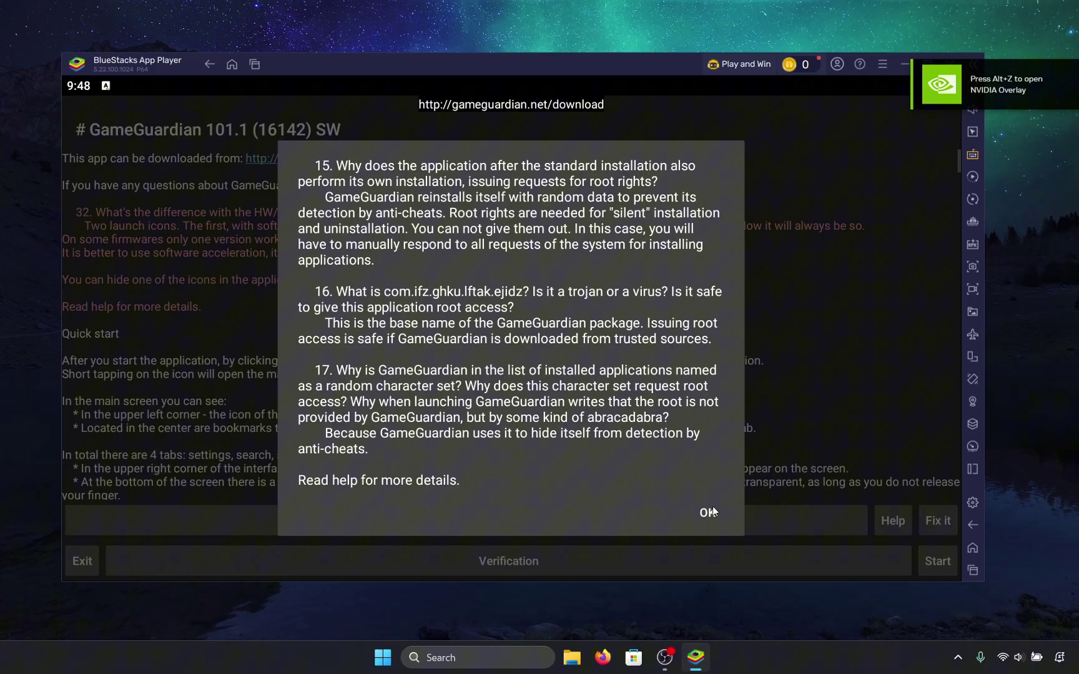
{"action": "left_click", "coordinate": [712, 509]}
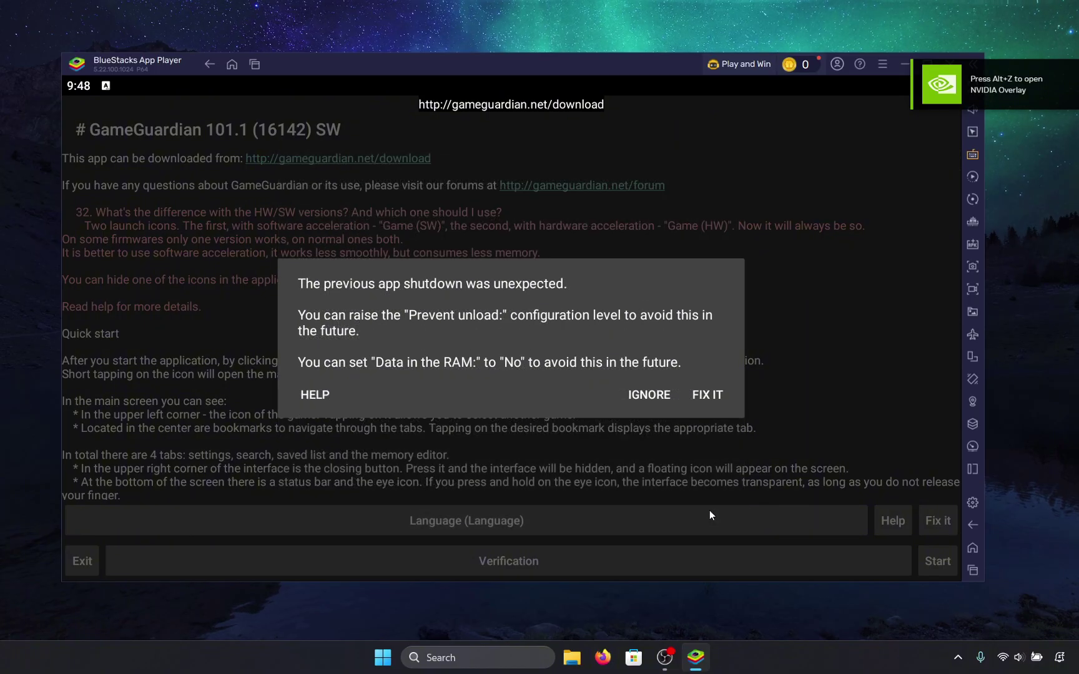
{"action": "left_click", "coordinate": [645, 398]}
{"action": "left_click", "coordinate": [937, 561]}
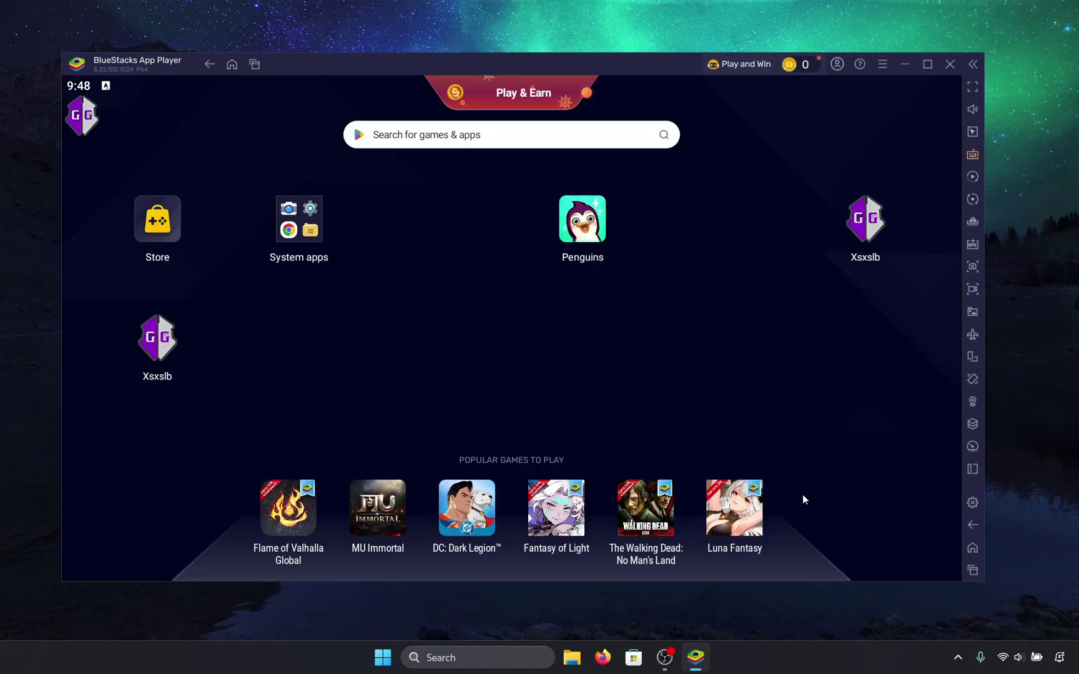
{"action": "left_click_drag", "start_coordinate": [81, 112], "coordinate": [268, 207]}
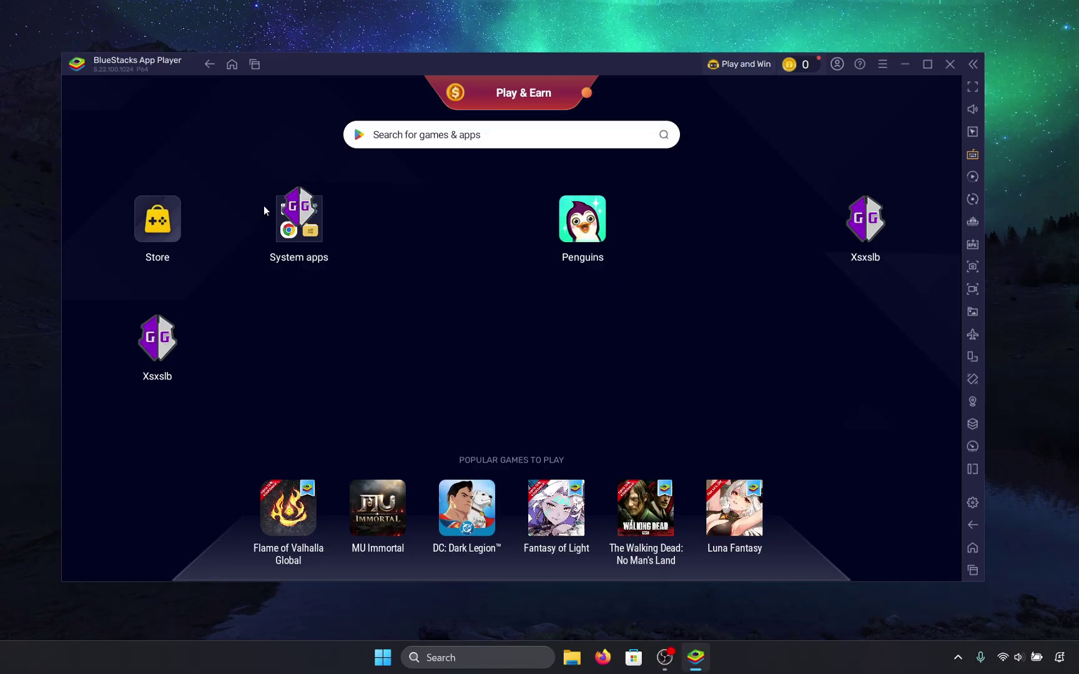
- Open the Penguins game, select its process in GameGuardian, and close the overlay
{"action": "left_click", "coordinate": [578, 224]}
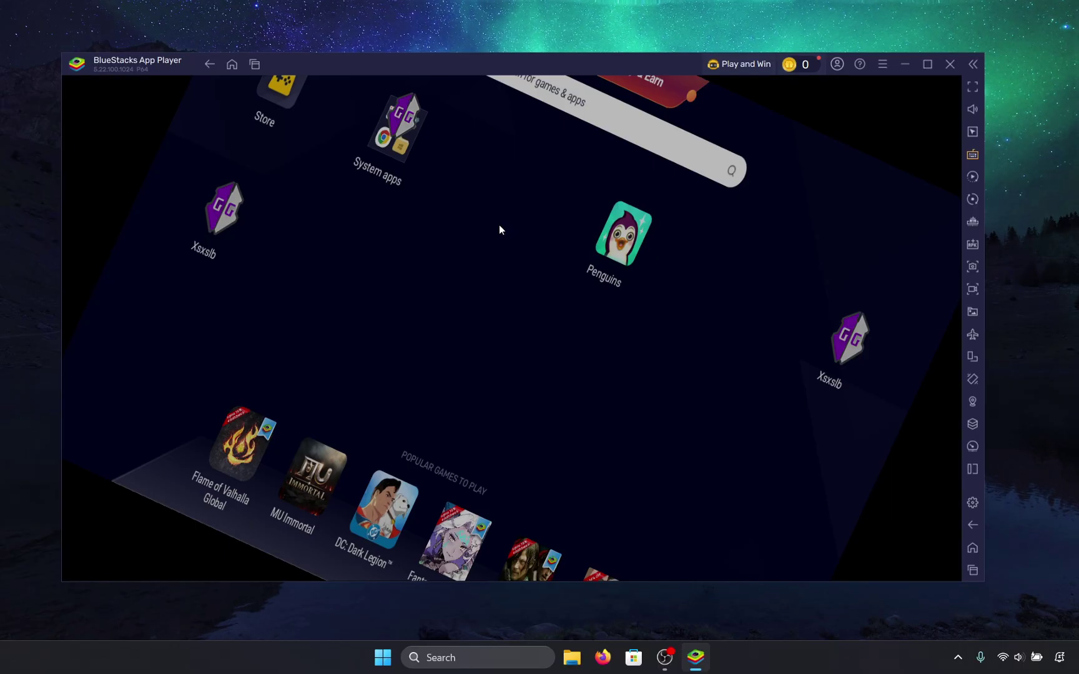
{"action": "left_click", "coordinate": [381, 87]}
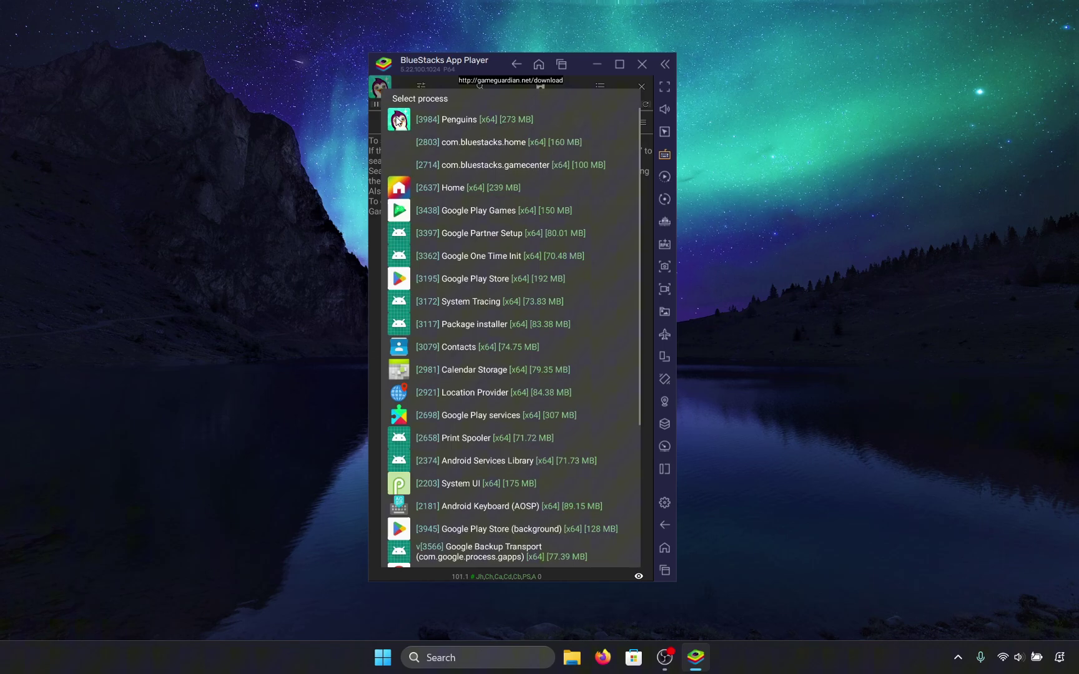
{"action": "left_click", "coordinate": [433, 120]}
{"action": "left_click", "coordinate": [642, 88]}
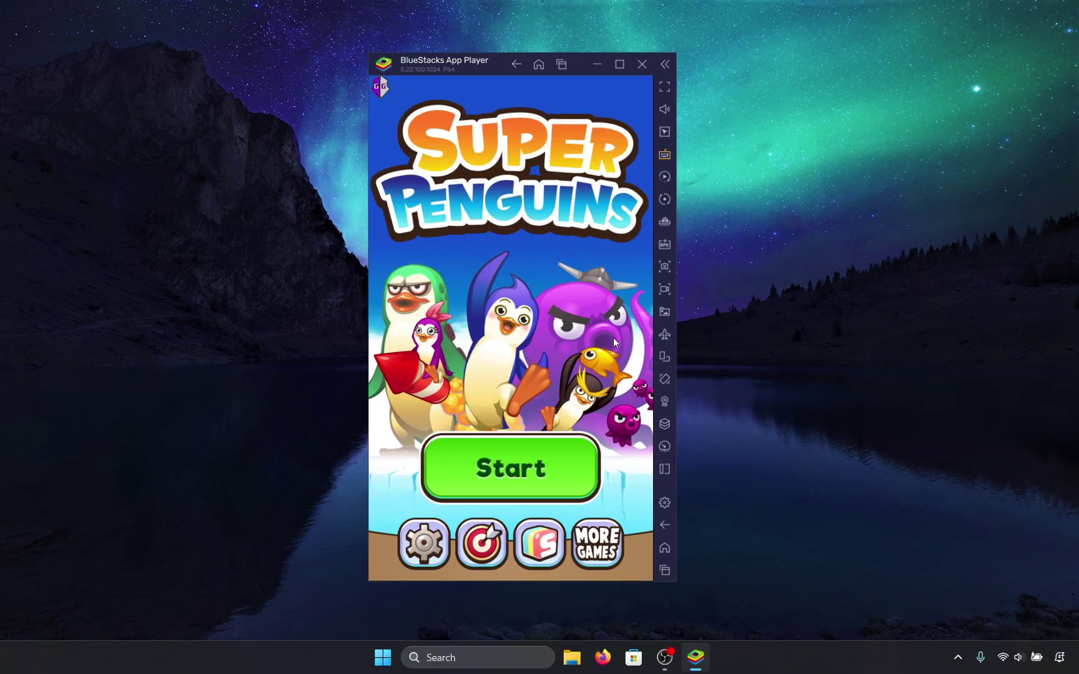
- Turn off the tutorial, sound effects and music in the game's settings, then start the game and skip the intro
{"action": "left_click", "coordinate": [431, 527]}
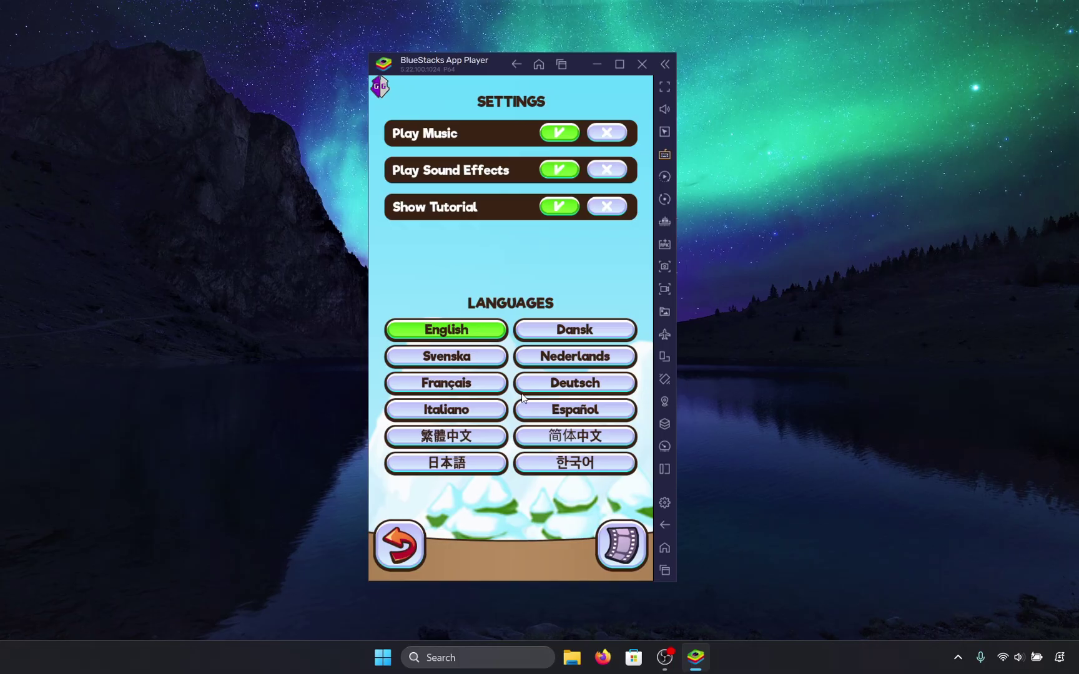
{"action": "left_click", "coordinate": [601, 209]}
{"action": "left_click", "coordinate": [606, 170]}
{"action": "left_click", "coordinate": [608, 133]}
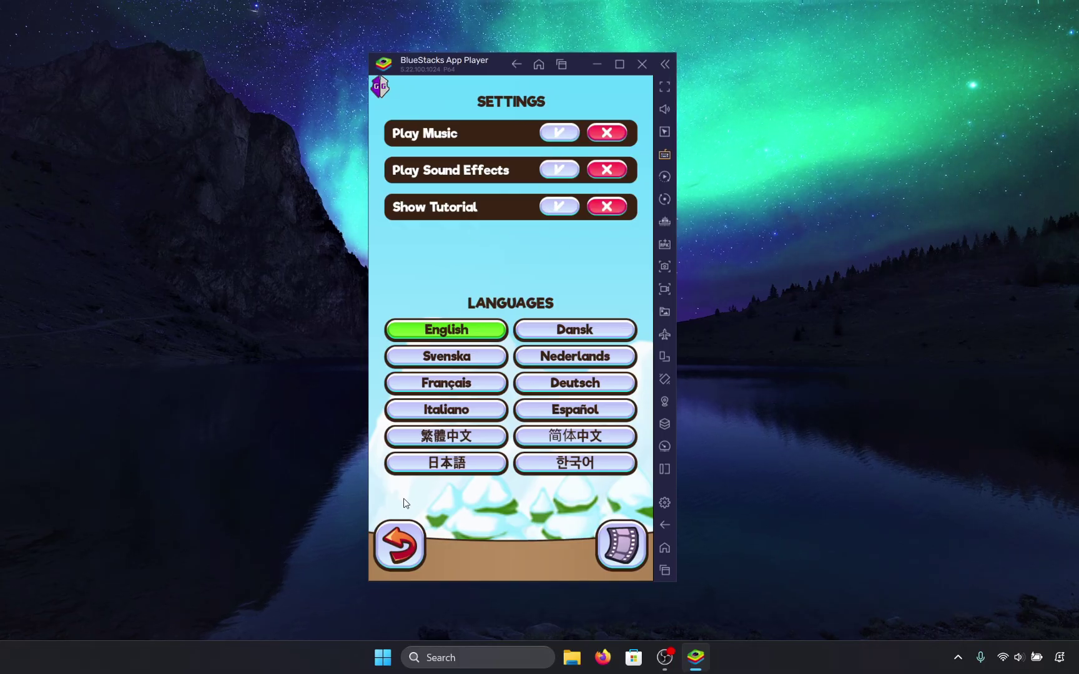
{"action": "left_click", "coordinate": [399, 545]}
{"action": "left_click", "coordinate": [523, 475]}
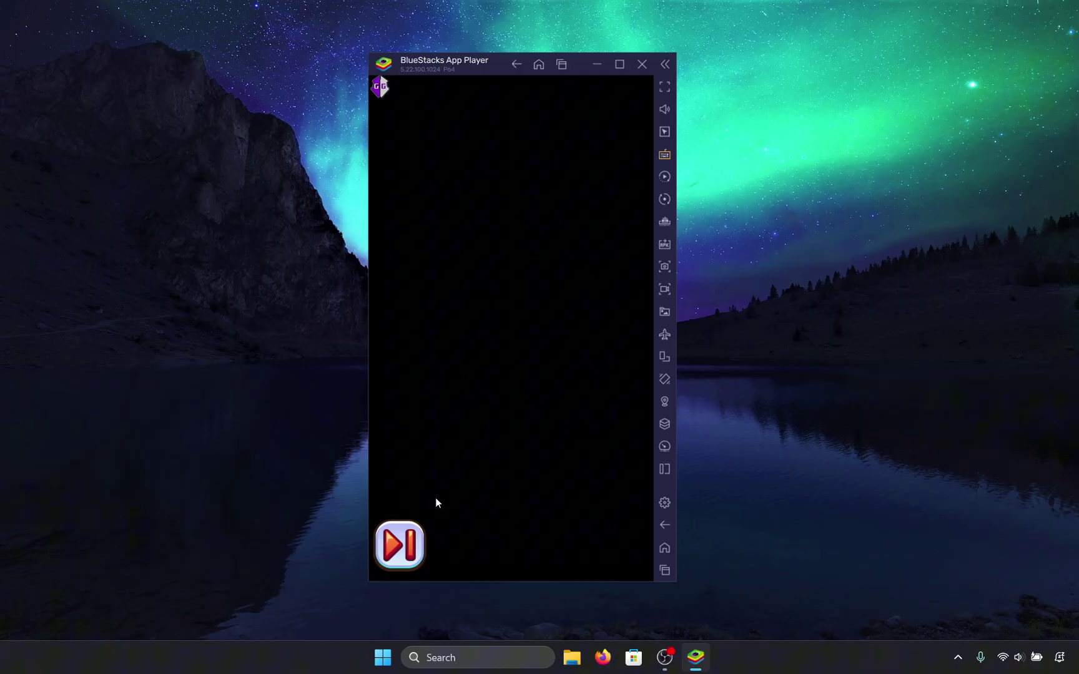
{"action": "left_click", "coordinate": [403, 544]}
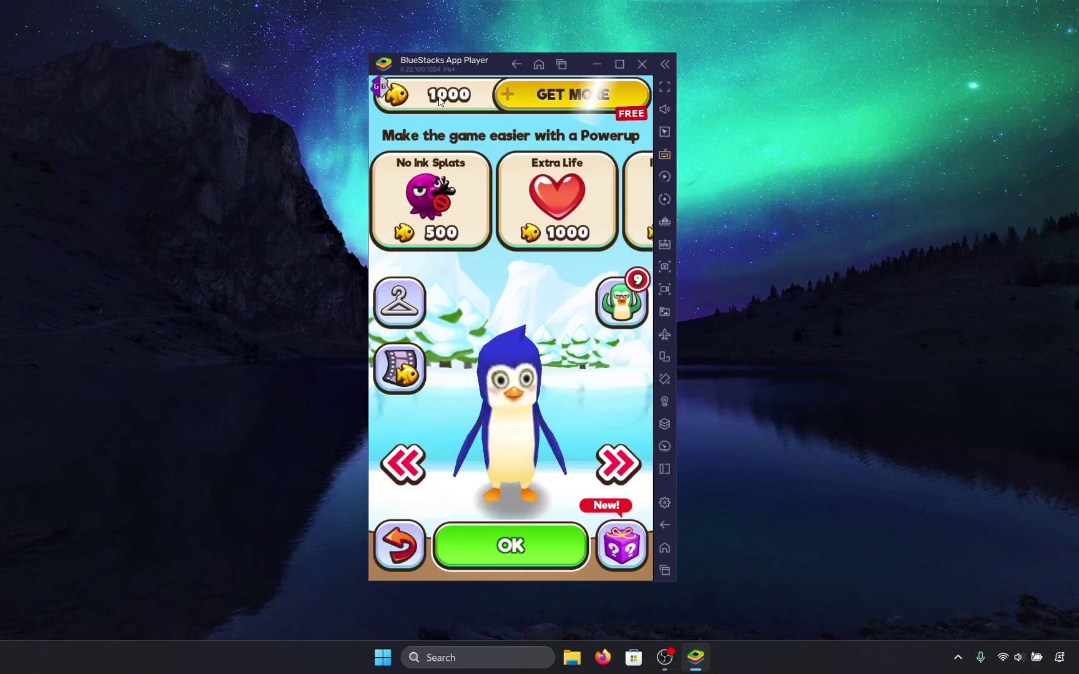
- Run a new GameGuardian search for the fish balance of 1000 in all memory with the Auto type
{"action": "left_click", "coordinate": [380, 87]}
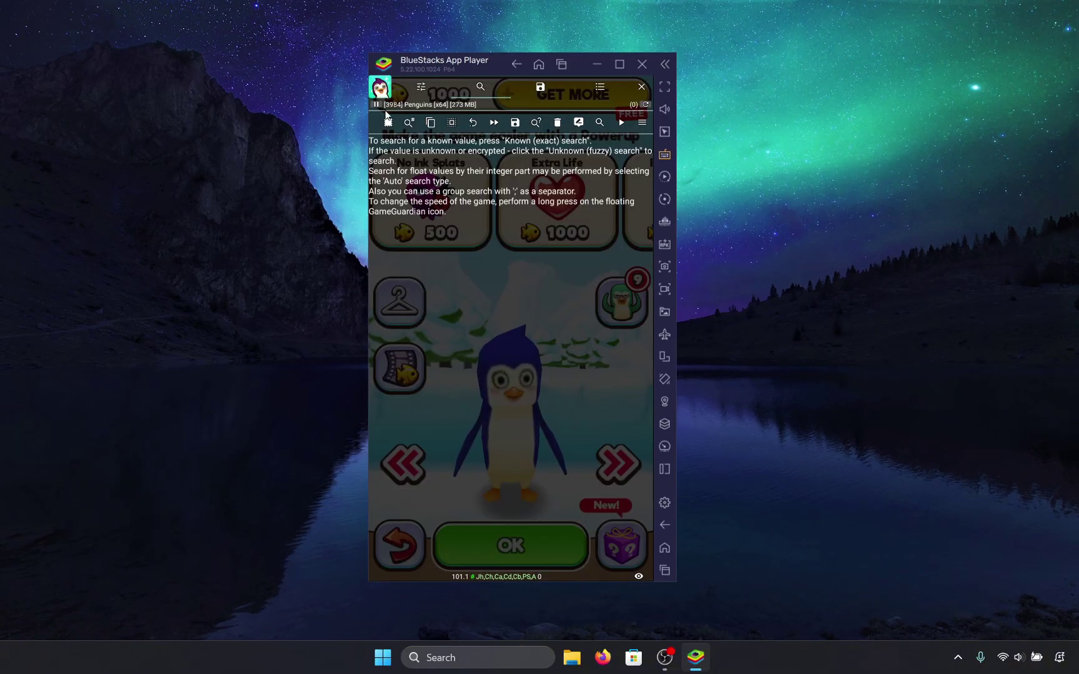
{"action": "left_click", "coordinate": [409, 122]}
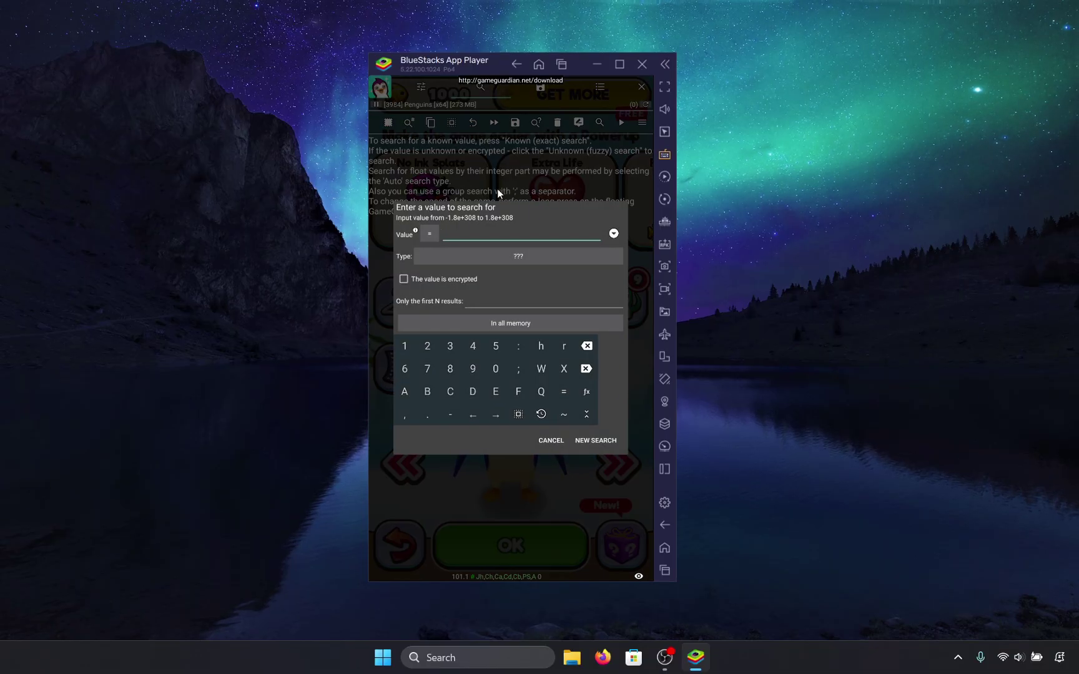
{"action": "type", "text": "110"}
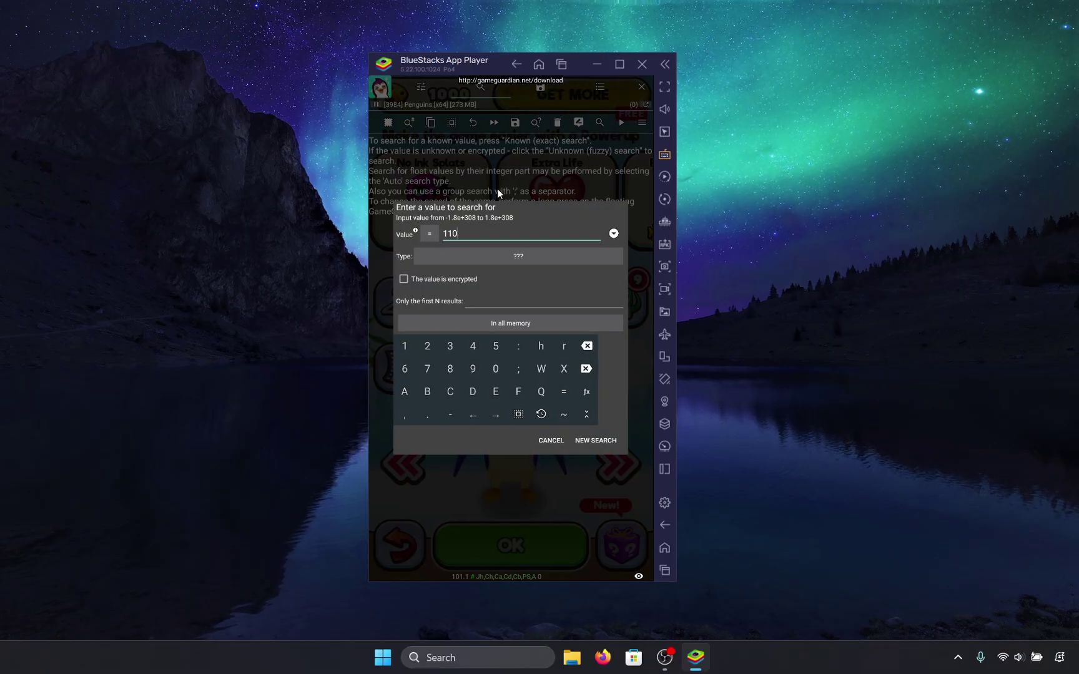
{"action": "key", "text": "BackSpace"}
{"action": "key", "text": "Return"}
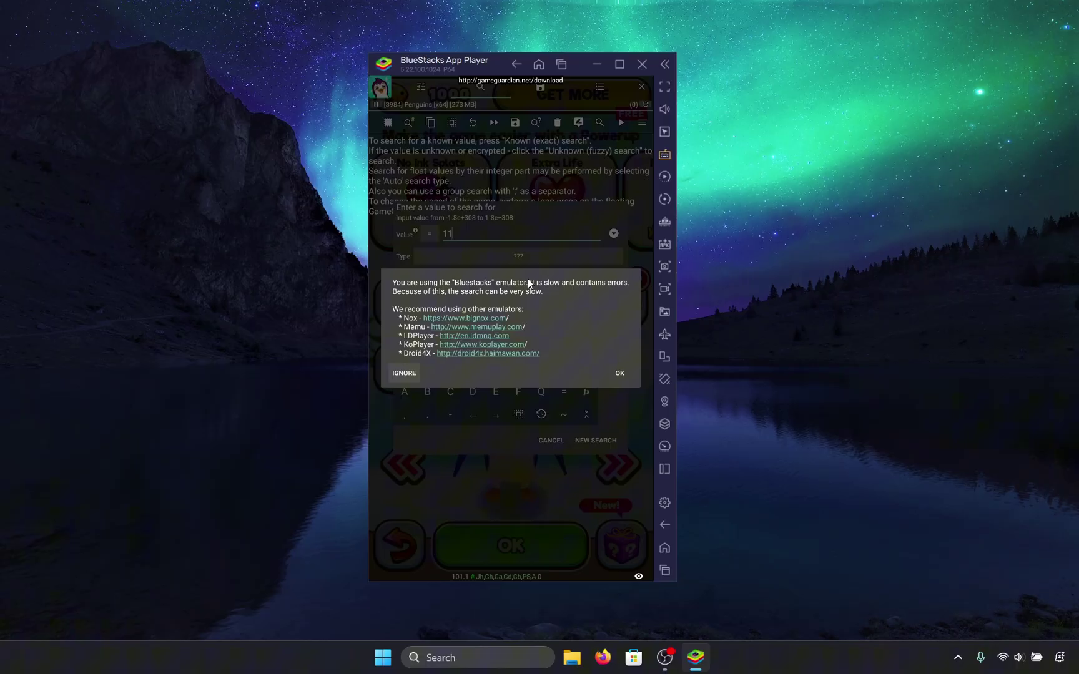
{"action": "left_click", "coordinate": [427, 379]}
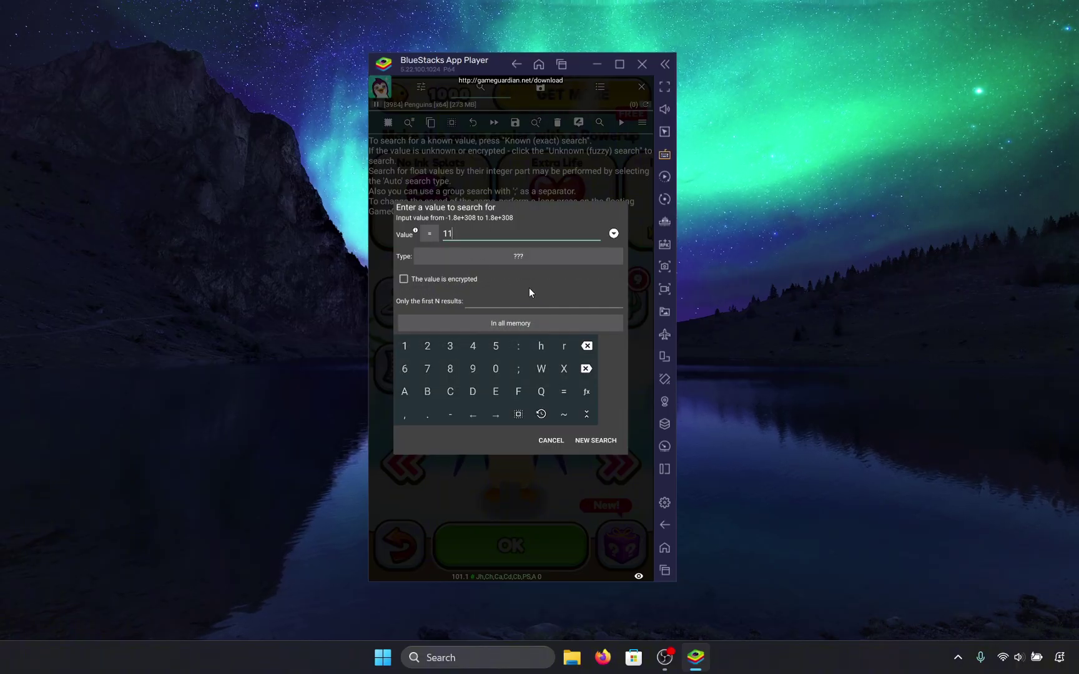
{"action": "key", "text": "BackSpace"}
{"action": "type", "text": "000"}
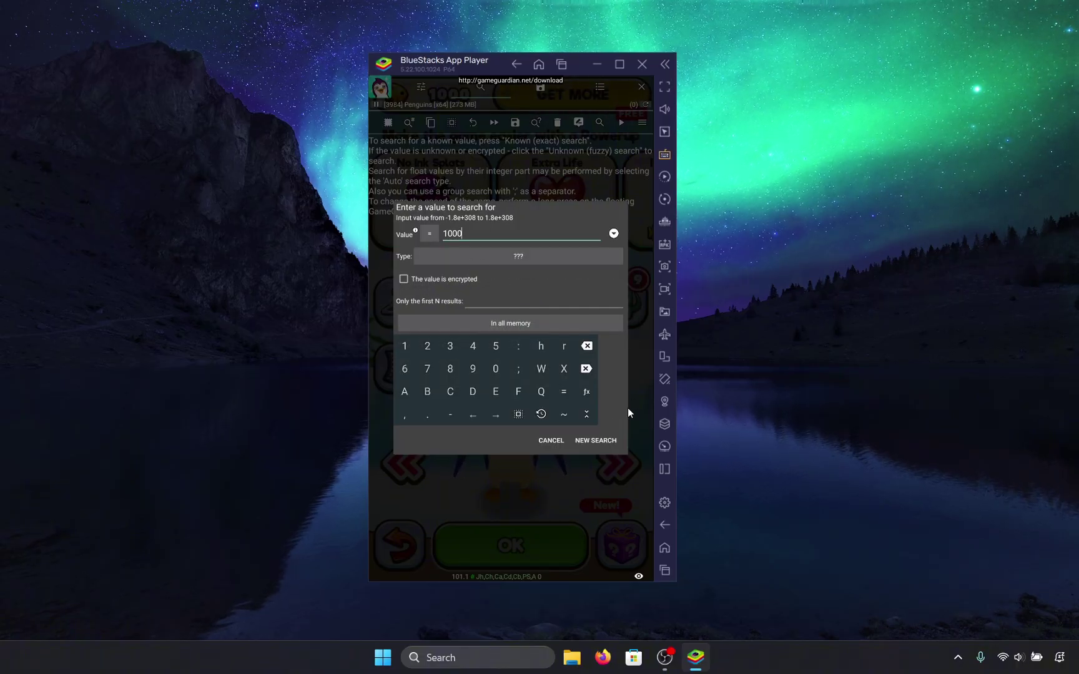
{"action": "left_click", "coordinate": [596, 440]}
{"action": "left_click", "coordinate": [441, 245]}
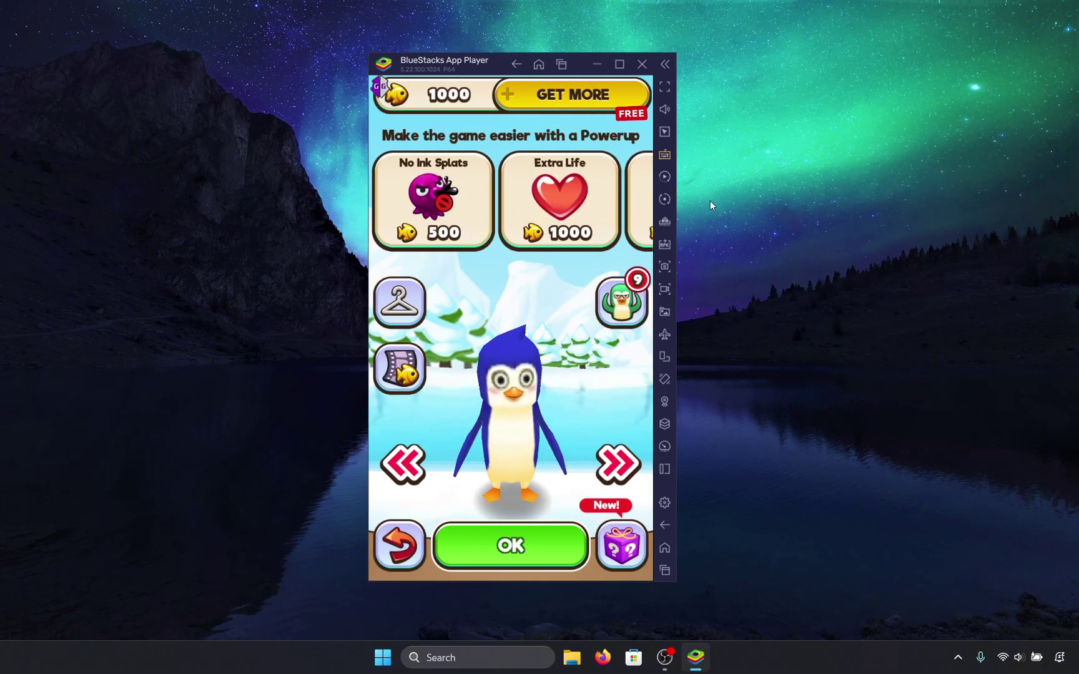
- Buy the No Ink Splats powerup and refine the GameGuardian search to 500
{"action": "left_click", "coordinate": [451, 195]}
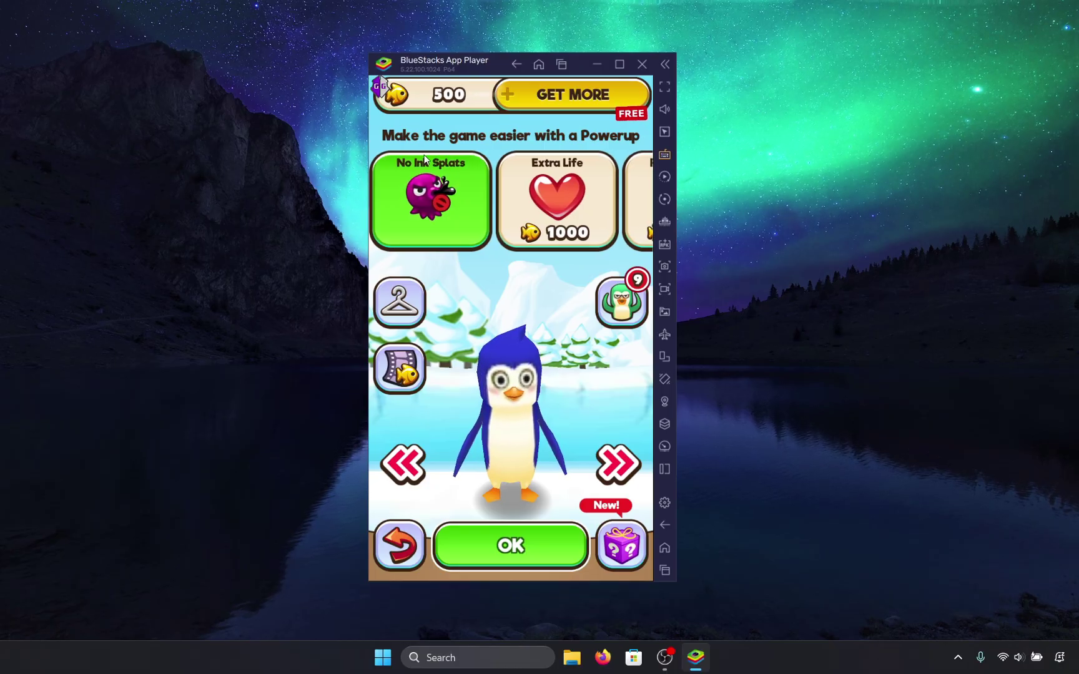
{"action": "left_click", "coordinate": [384, 93]}
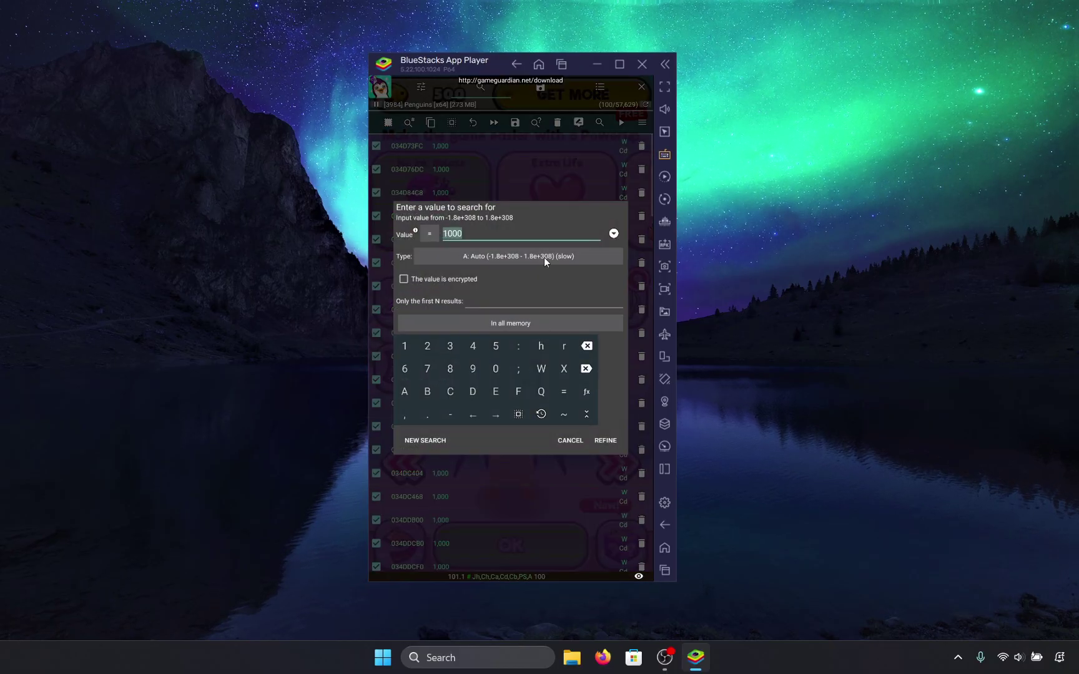
{"action": "type", "text": "50"}
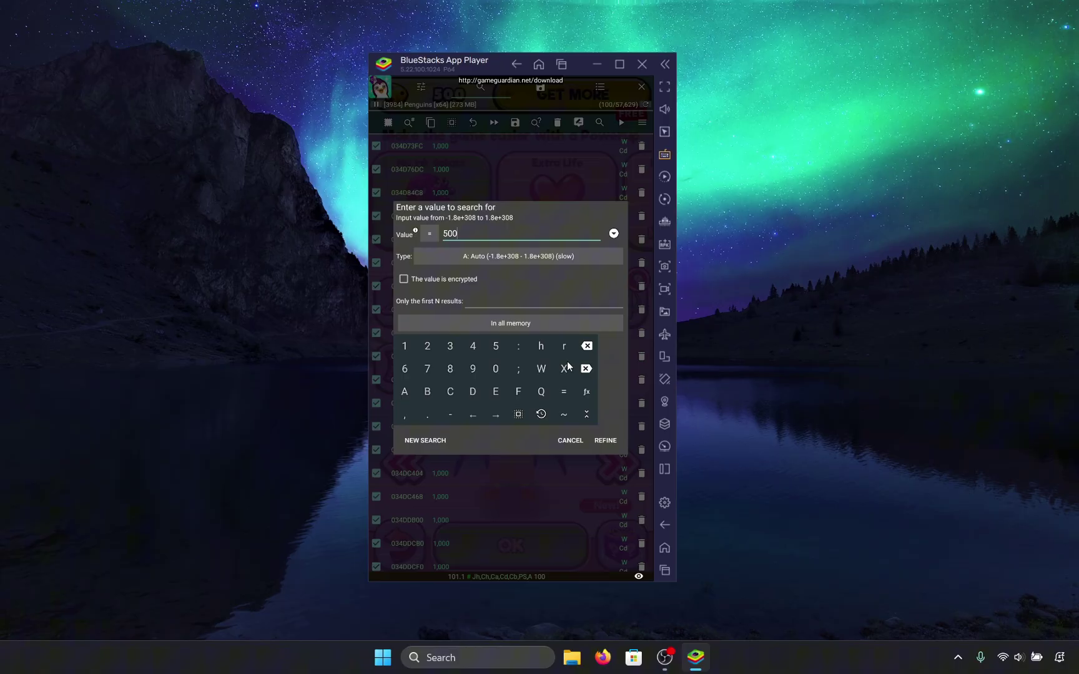
{"action": "left_click", "coordinate": [607, 441]}
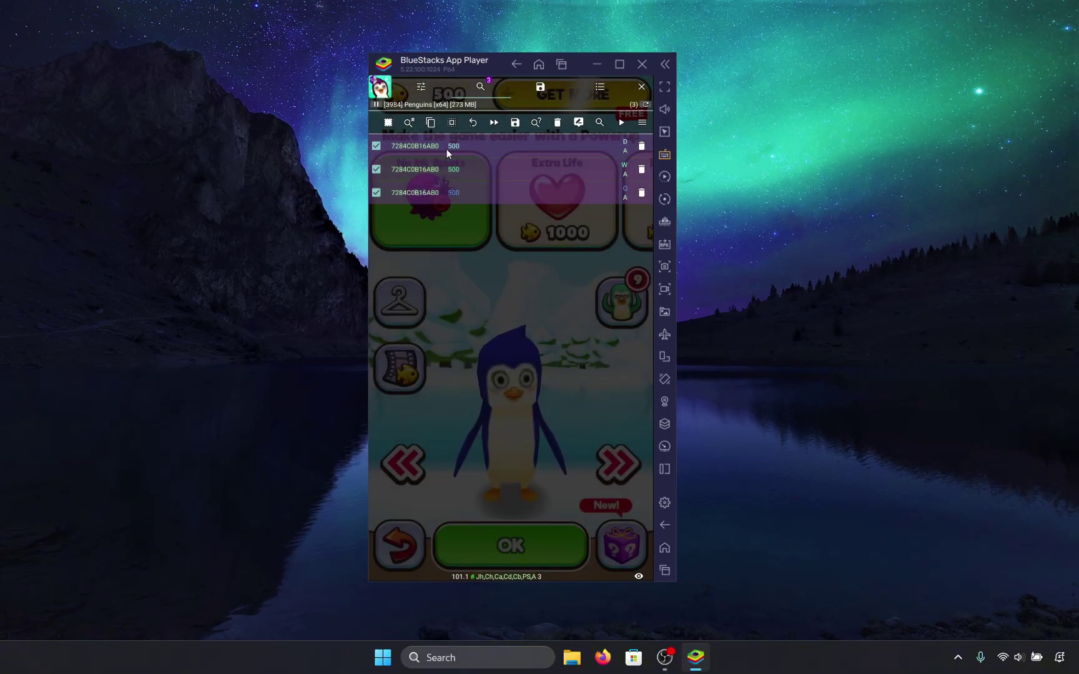
{"action": "left_click", "coordinate": [638, 123]}
- Browse the powerups and buy Rocket 300m to change the fish balance again
{"action": "left_click_drag", "start_coordinate": [554, 199], "coordinate": [398, 200]}
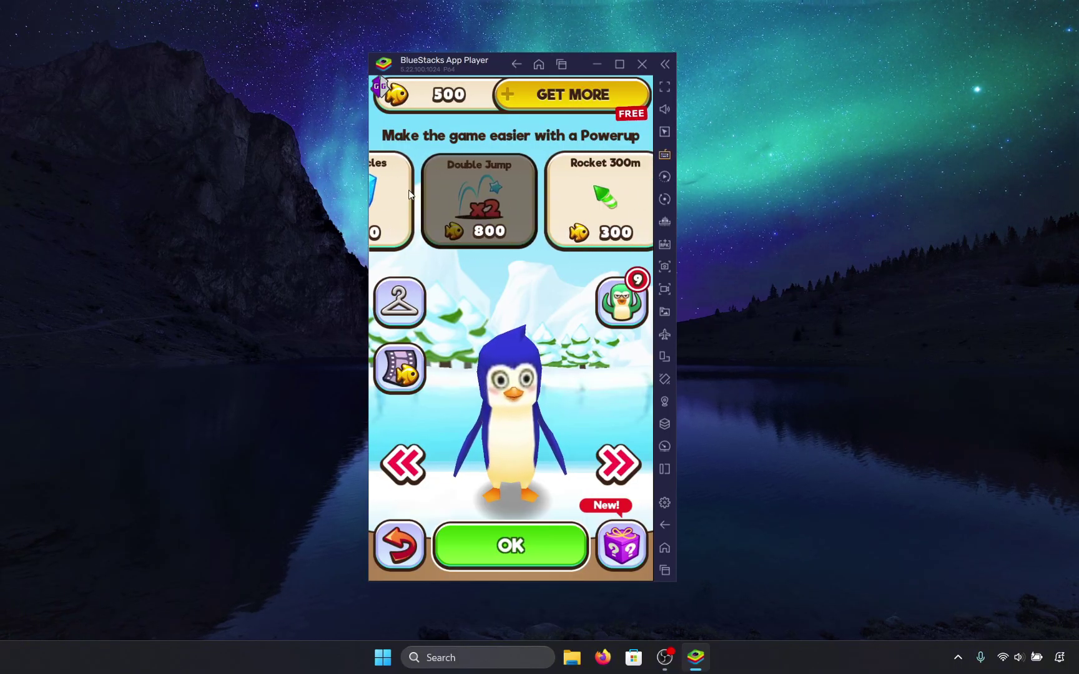
{"action": "mouse_move", "coordinate": [516, 203]}
{"action": "left_mouse_down"}
{"action": "mouse_move", "coordinate": [590, 203]}
{"action": "mouse_move", "coordinate": [470, 199]}
{"action": "mouse_move", "coordinate": [595, 195]}
{"action": "left_mouse_up"}
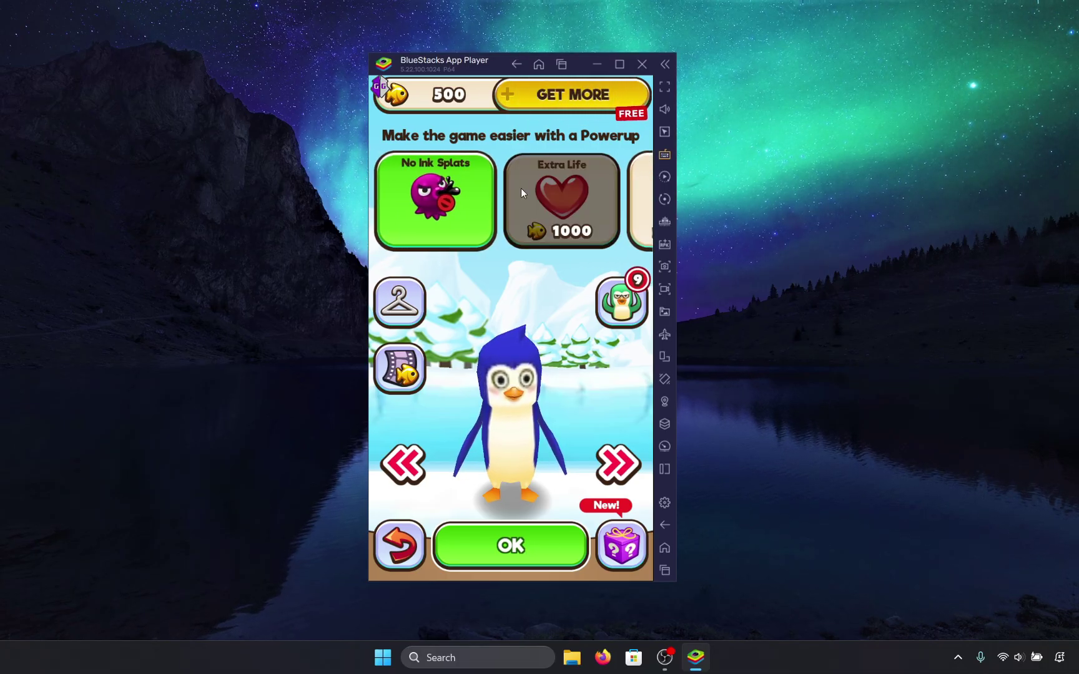
{"action": "left_click", "coordinate": [501, 210]}
{"action": "left_click", "coordinate": [600, 210]}
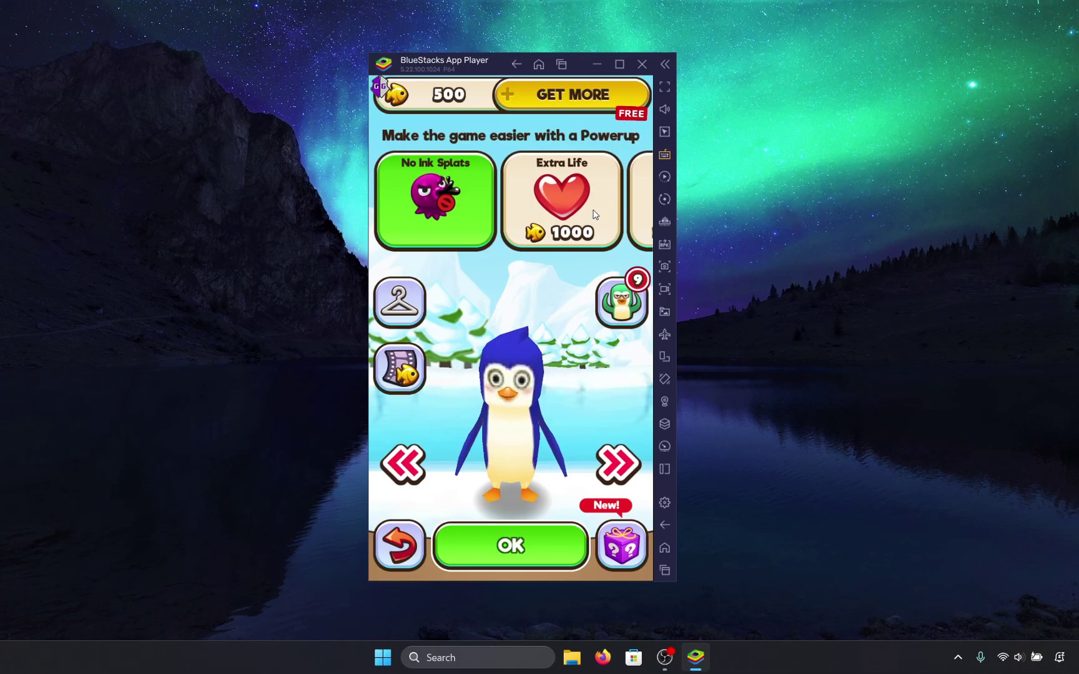
{"action": "left_click_drag", "start_coordinate": [630, 203], "coordinate": [496, 196]}
{"action": "left_click", "coordinate": [551, 197]}
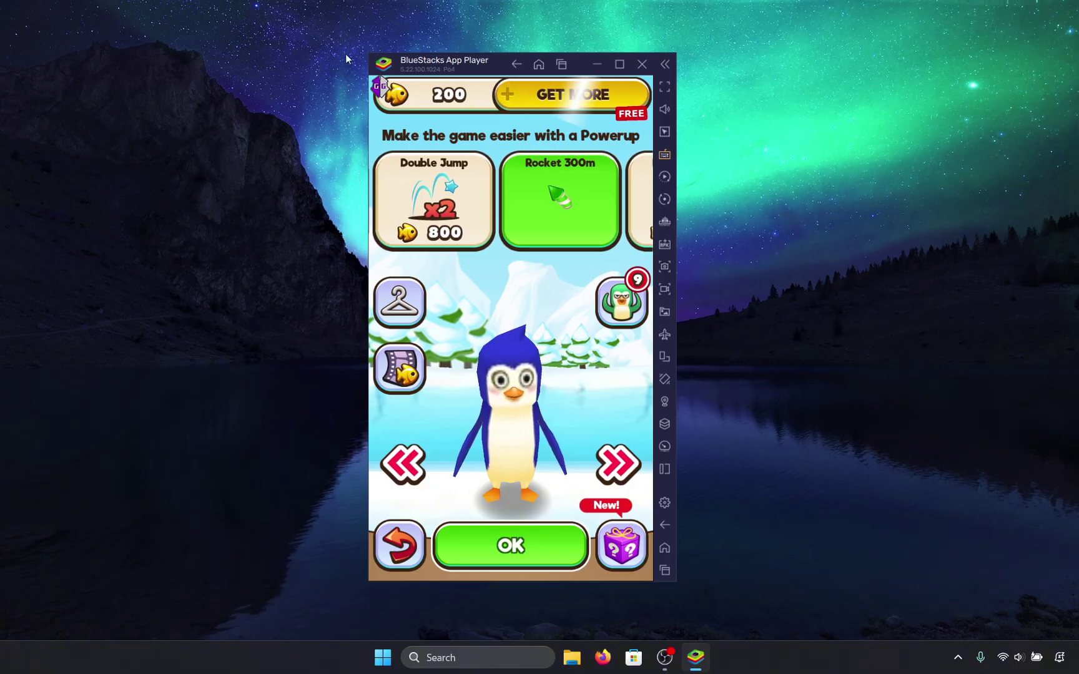
- Edit the Qword search result in GameGuardian and set its value to 1000000
{"action": "left_click", "coordinate": [379, 87]}
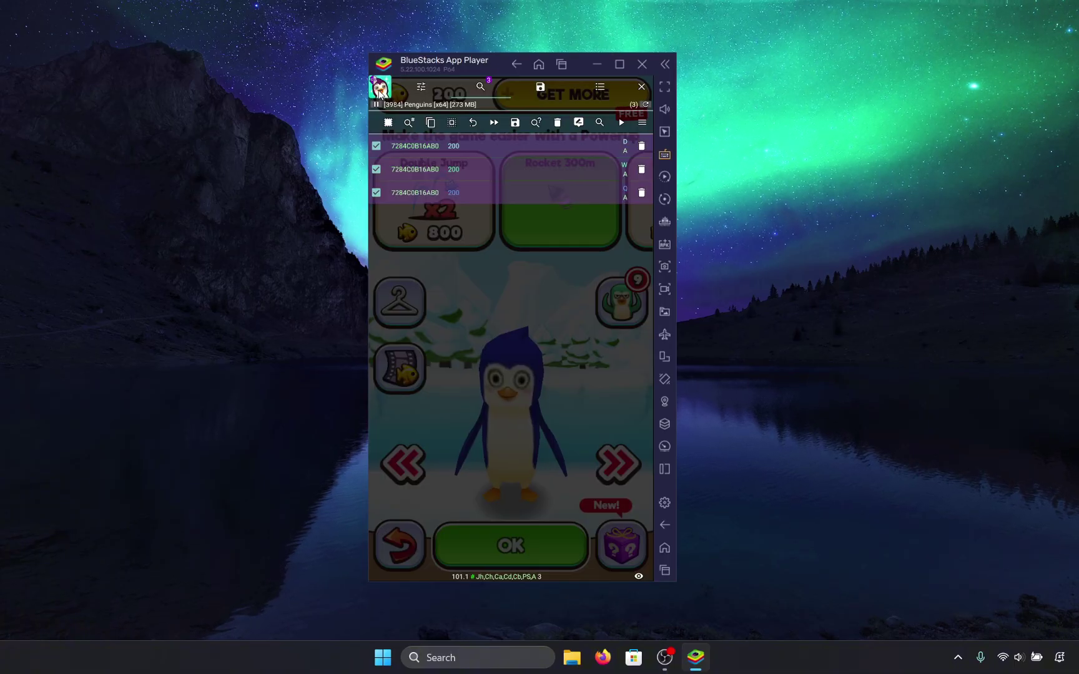
{"action": "left_click", "coordinate": [456, 195]}
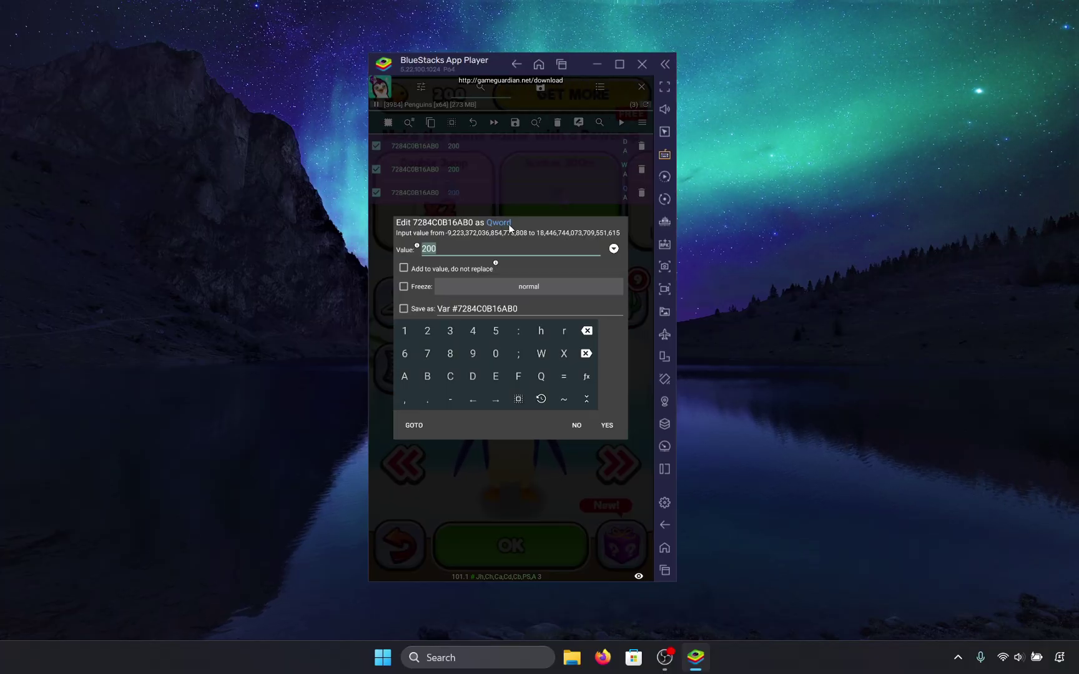
{"action": "type", "text": "1000000"}
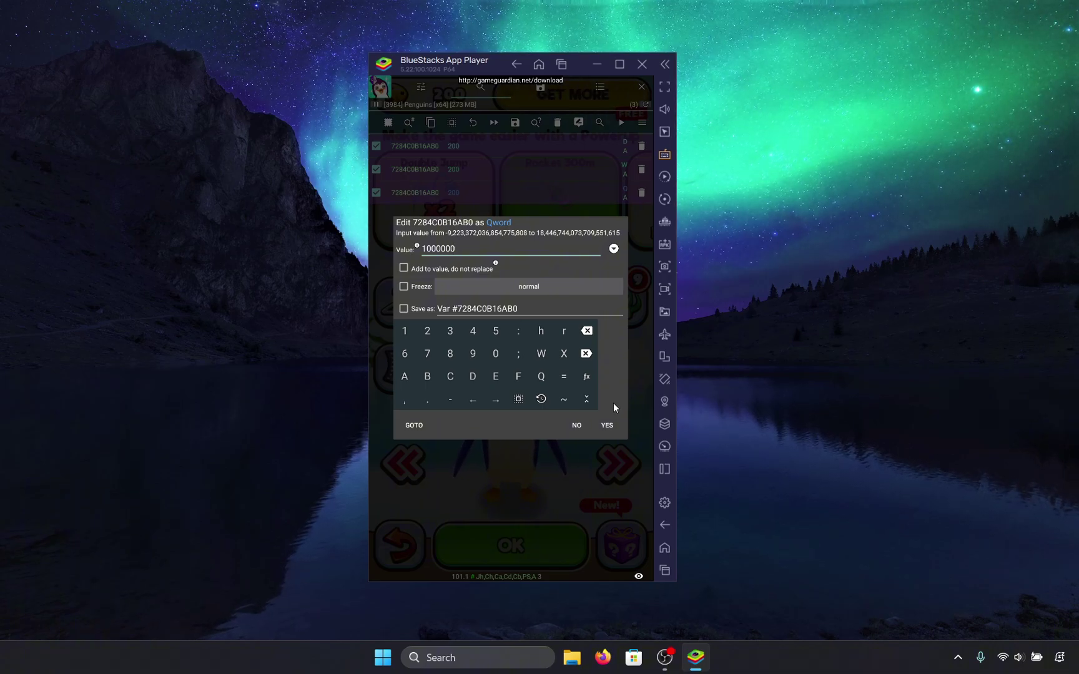
{"action": "left_click", "coordinate": [609, 426]}
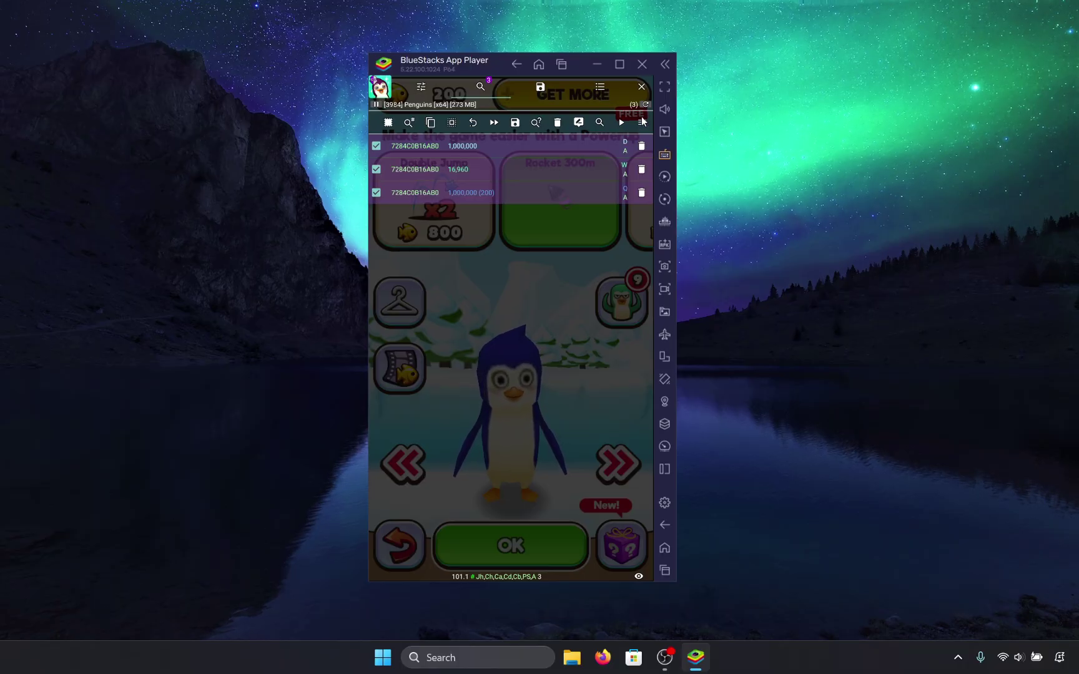
- Hide GameGuardian and buy the Double Jump, Rocket 500m and Rocket 1000m powerups with the edited fish balance
{"action": "left_click", "coordinate": [642, 86]}
{"action": "left_click", "coordinate": [542, 222]}
{"action": "left_click", "coordinate": [429, 195]}
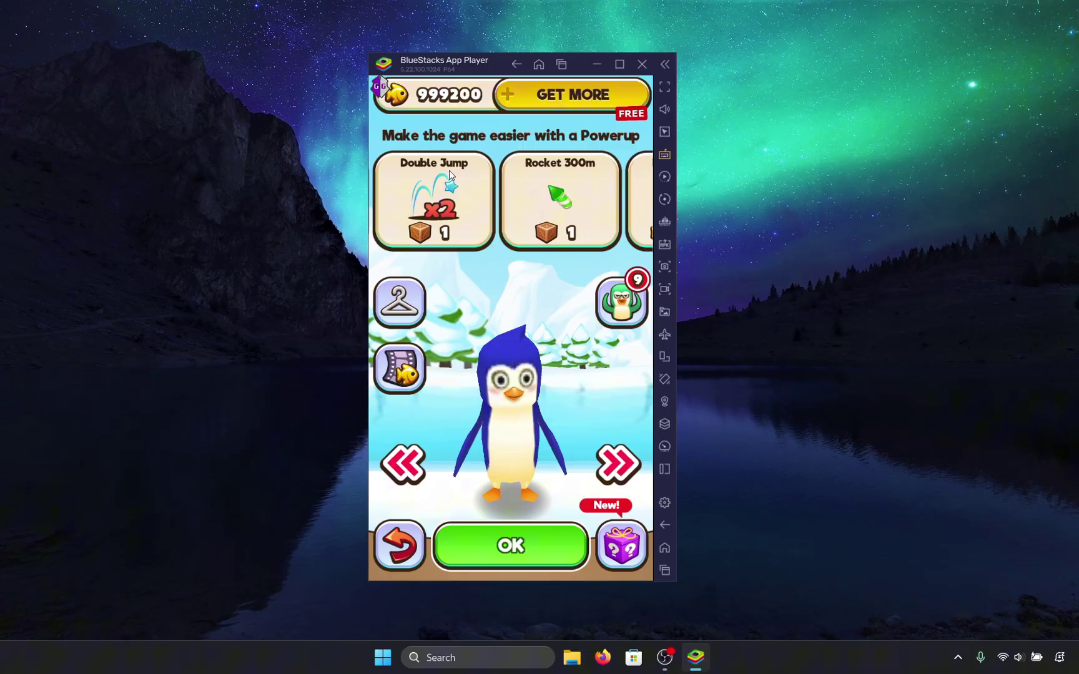
{"action": "left_click", "coordinate": [452, 175]}
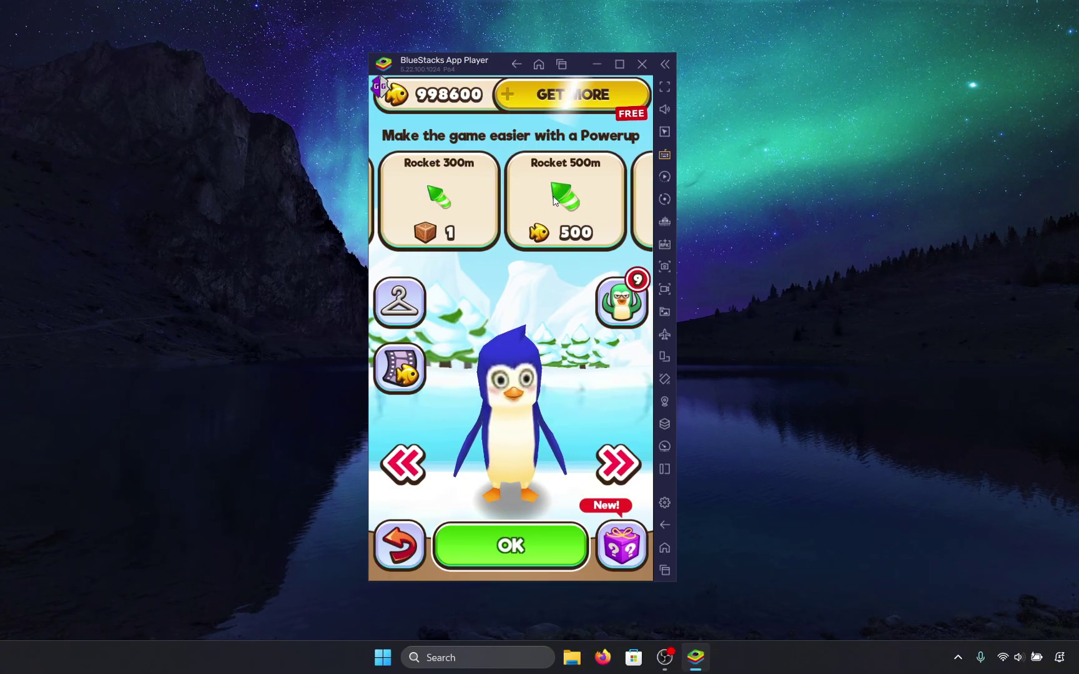
{"action": "left_click", "coordinate": [554, 198]}
{"action": "left_click", "coordinate": [551, 197]}
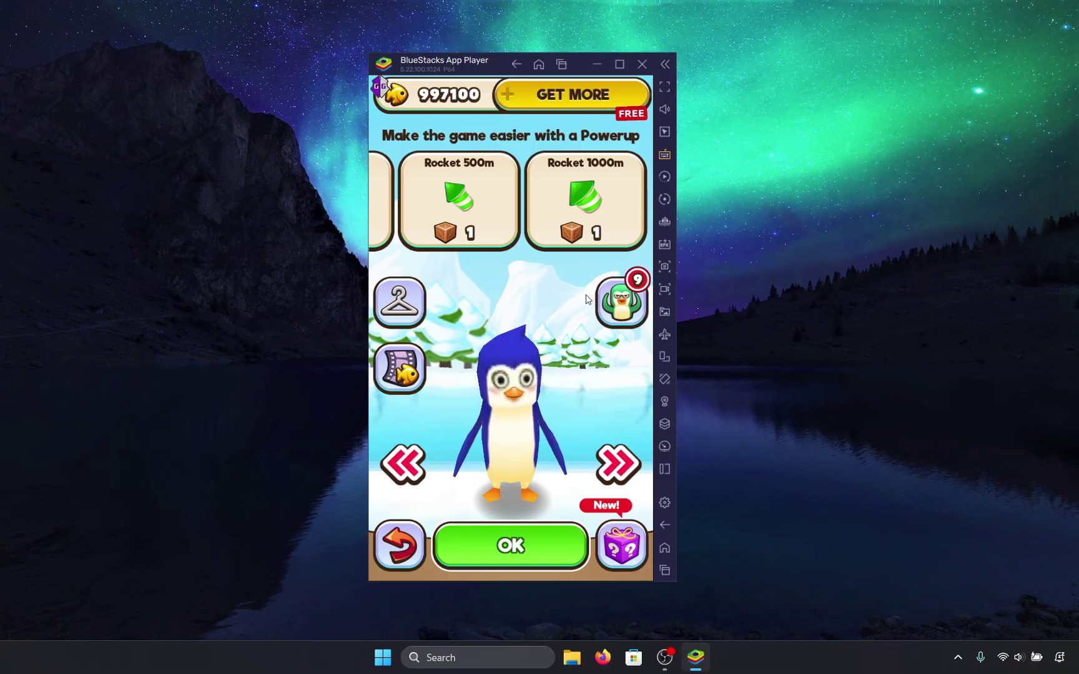
- Browse the penguin characters, return to the blue penguin and play a run with the Double Jump powerup
{"action": "left_click", "coordinate": [424, 471]}
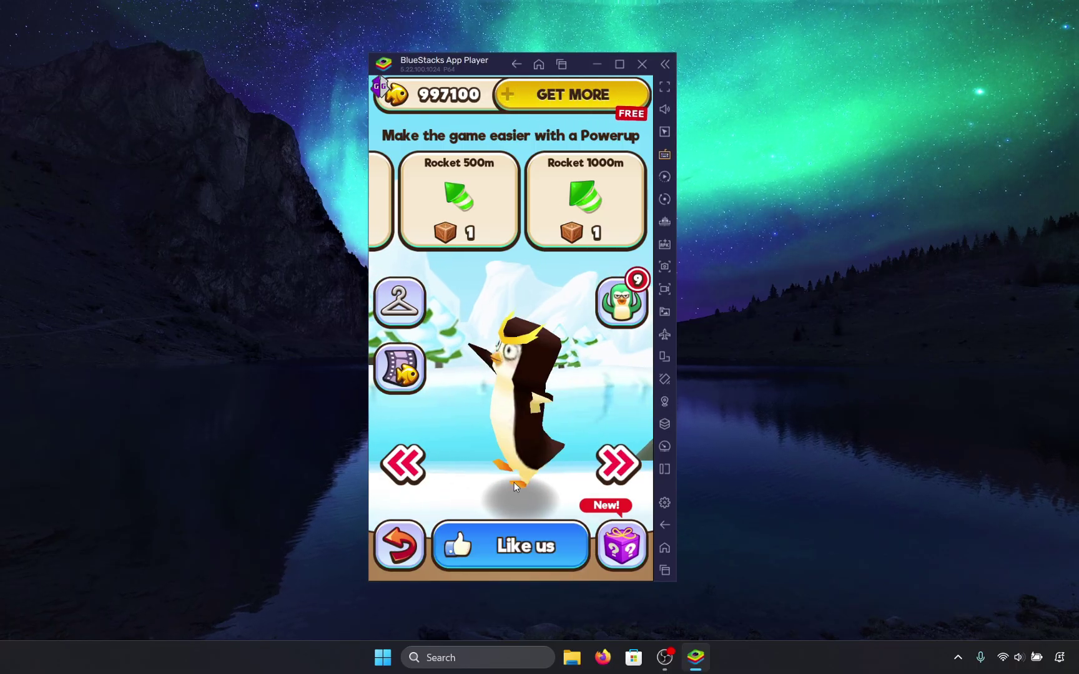
{"action": "left_click", "coordinate": [427, 473]}
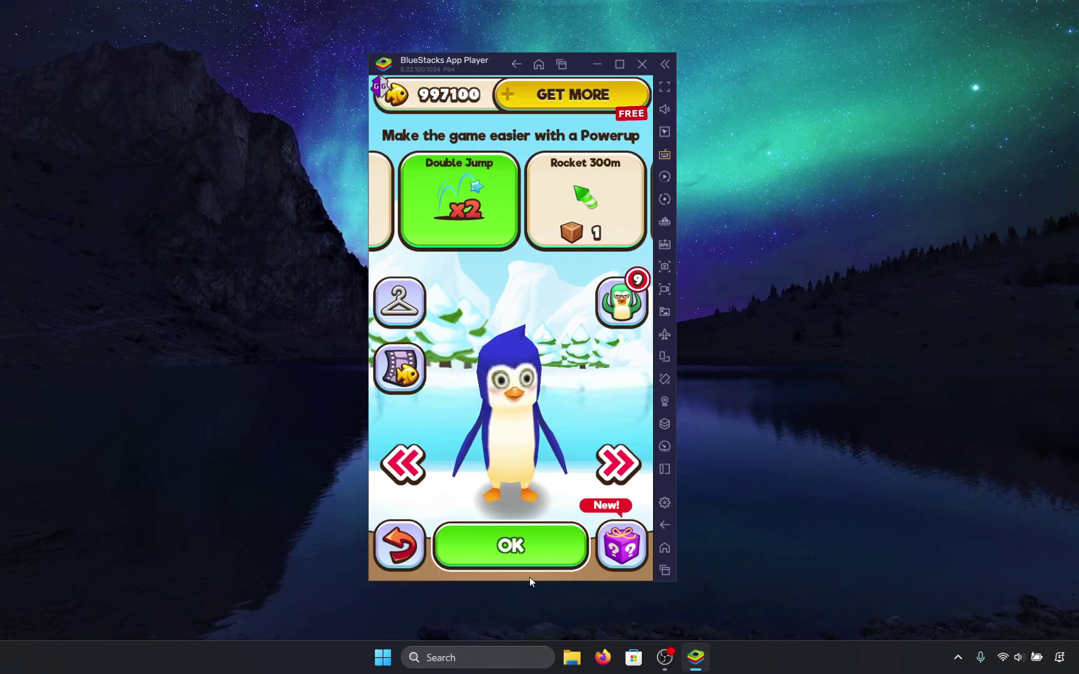
{"action": "left_click", "coordinate": [525, 554]}
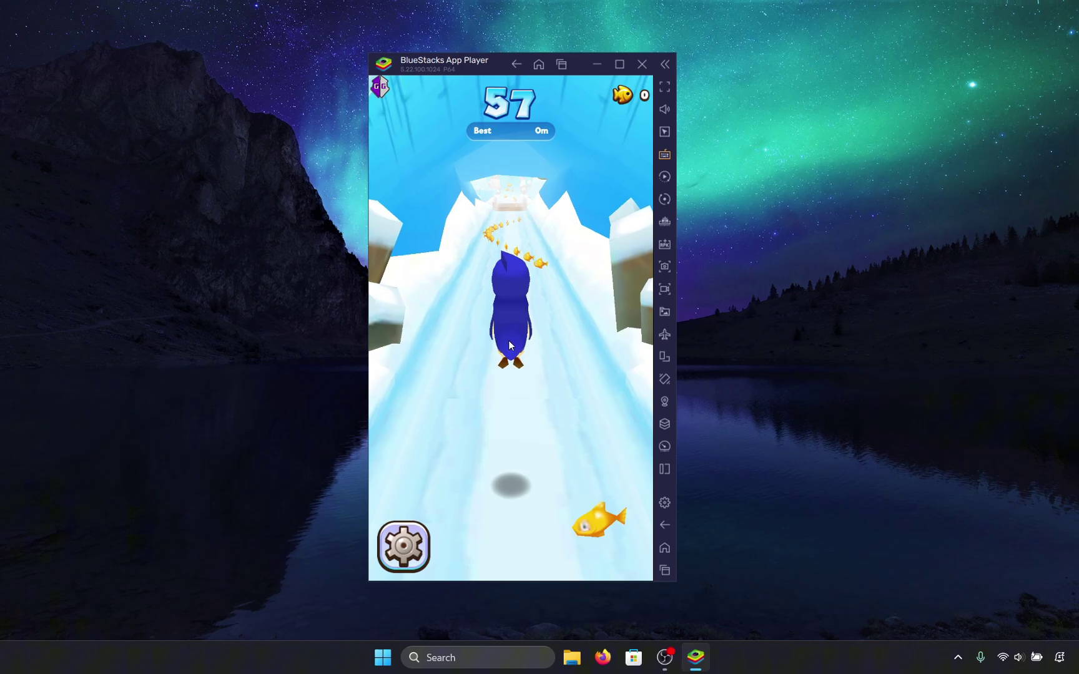
{"action": "left_click", "coordinate": [509, 344]}
{"action": "left_click", "coordinate": [512, 331]}
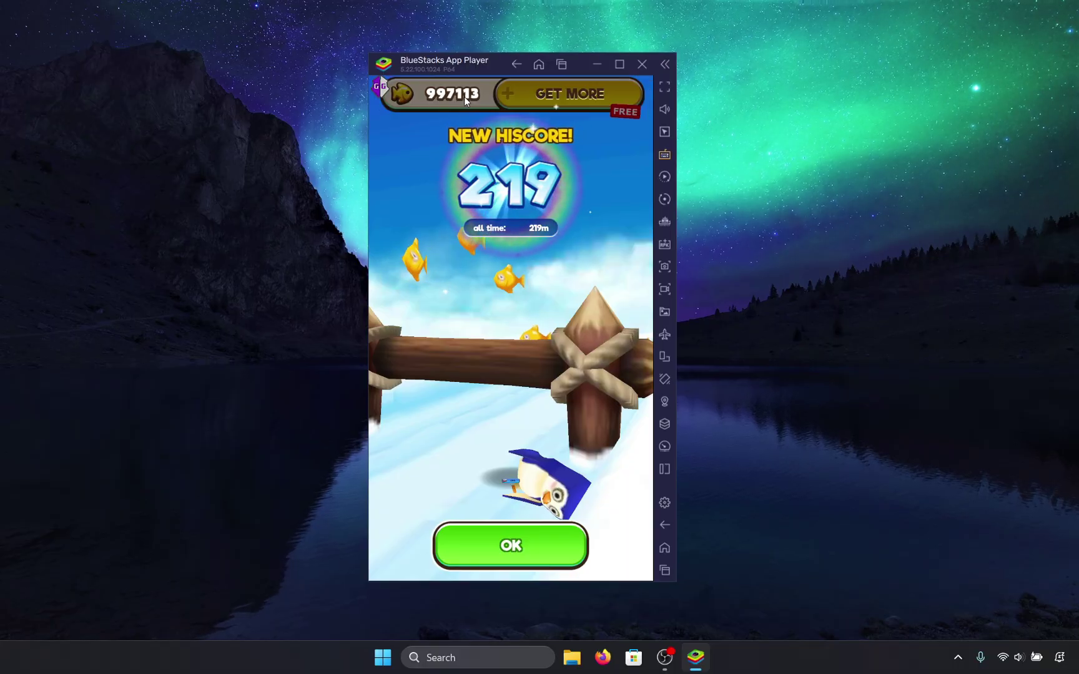
- View the game's fish shop, close it and leave the game for the BlueStacks home screen
{"action": "left_click", "coordinate": [464, 96]}
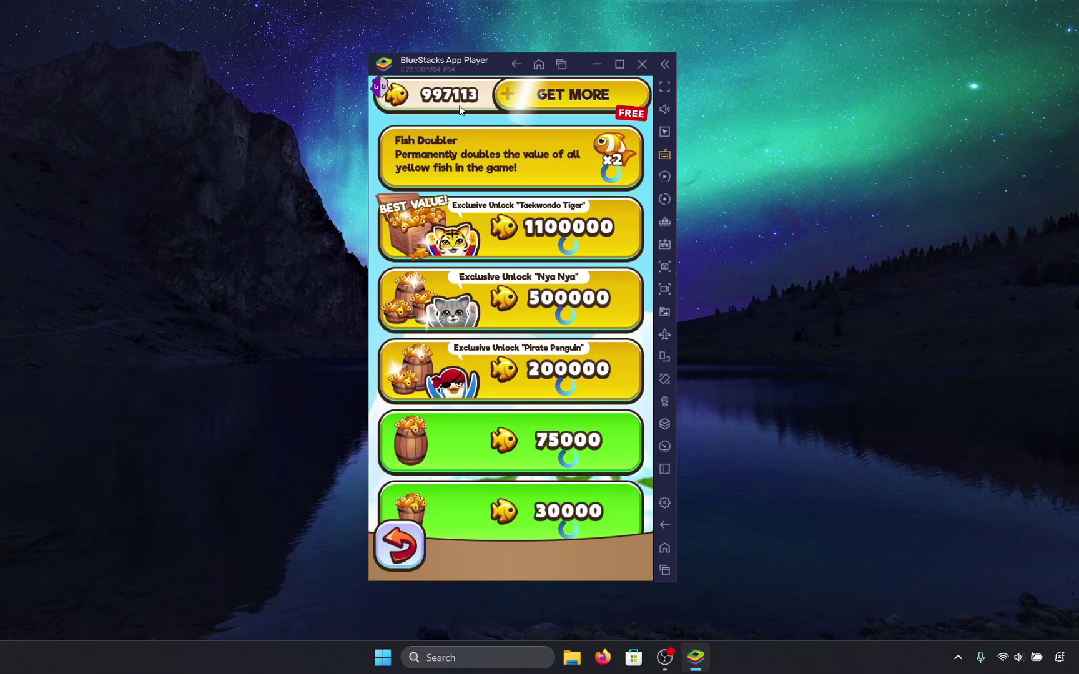
{"action": "left_click", "coordinate": [516, 64]}
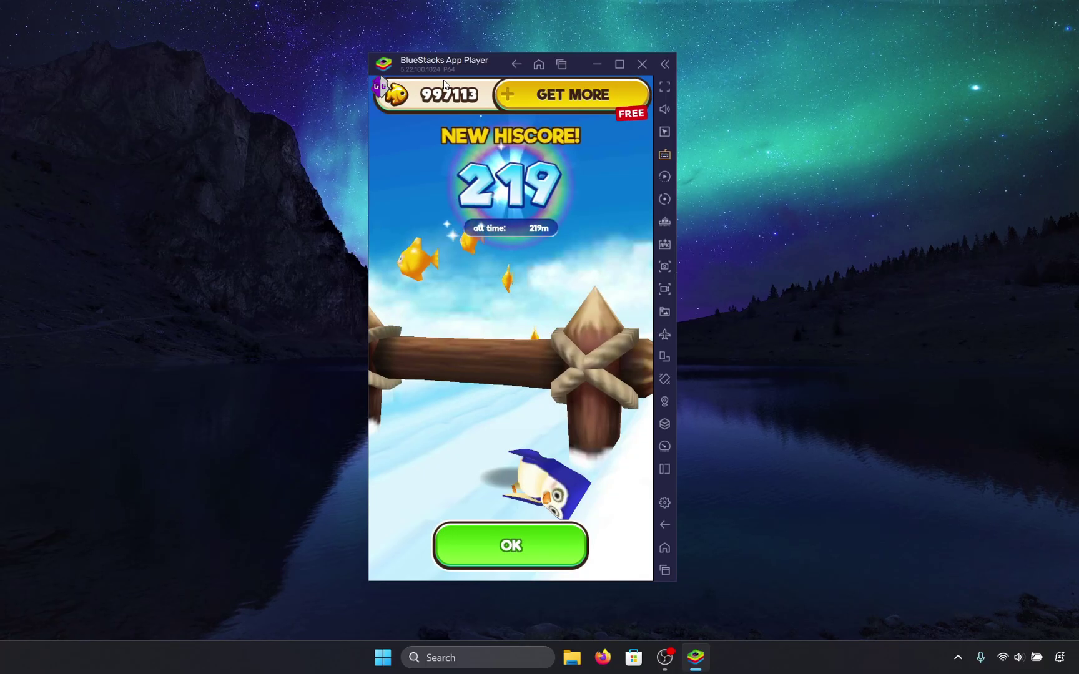
{"action": "left_click", "coordinate": [543, 64]}
- Open GameGuardian over the home screen, examine its list of running processes and hide it again
{"action": "left_click", "coordinate": [79, 96]}
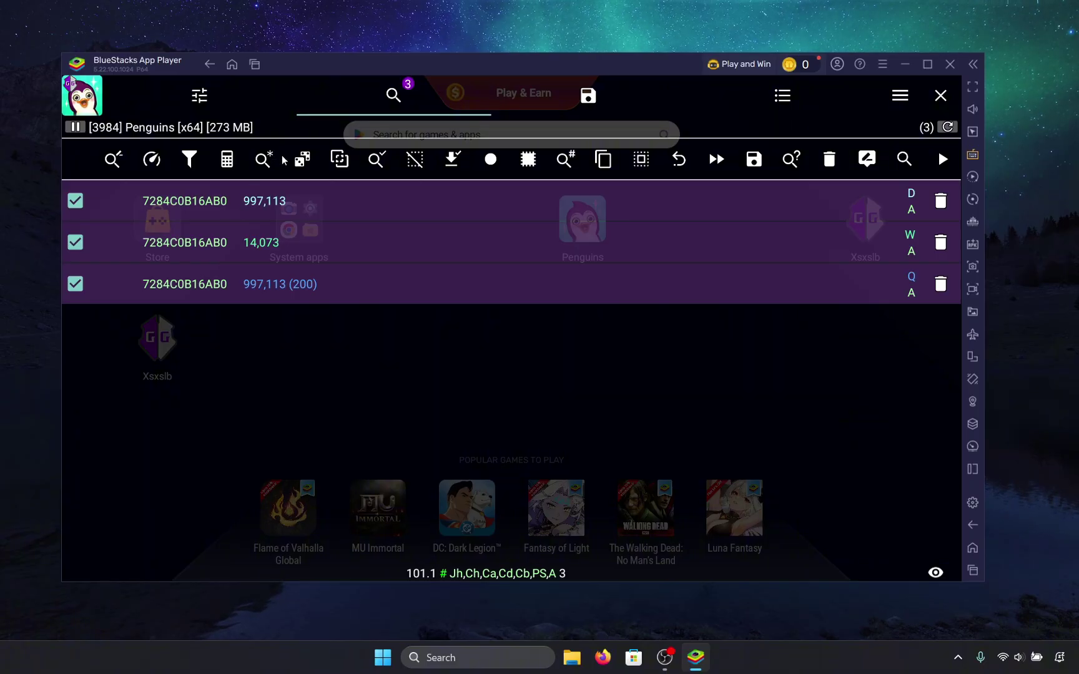
{"action": "left_click", "coordinate": [81, 97]}
{"action": "scroll", "coordinate": [417, 239], "scroll_direction": "down", "scroll_amount": 5}
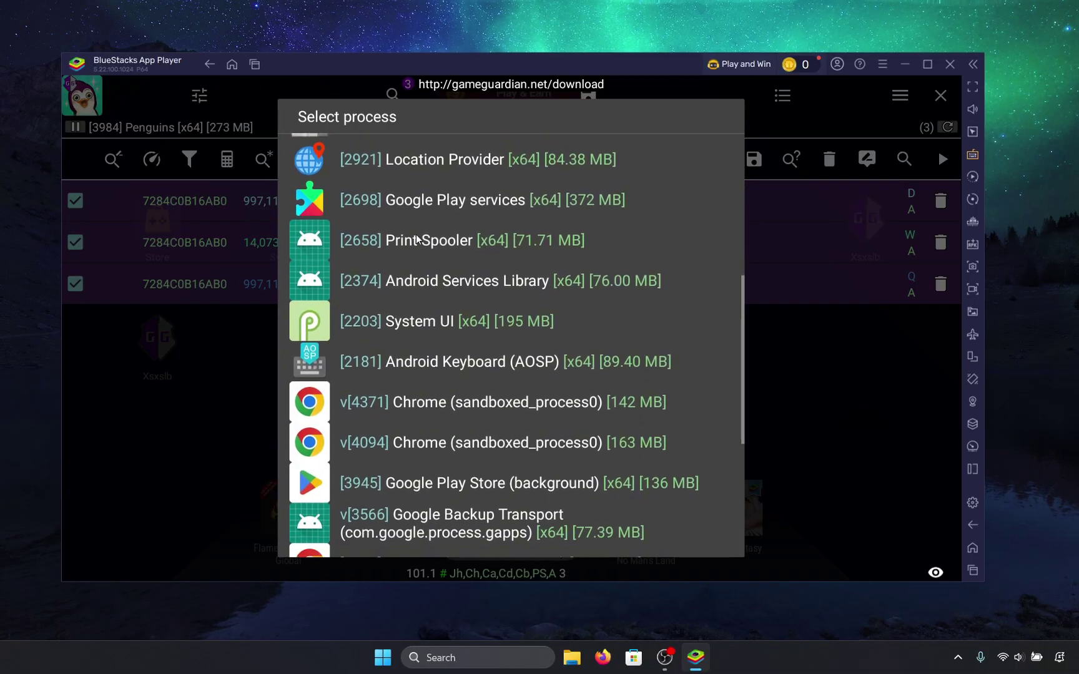
{"action": "scroll", "coordinate": [417, 239], "scroll_direction": "down", "scroll_amount": 5}
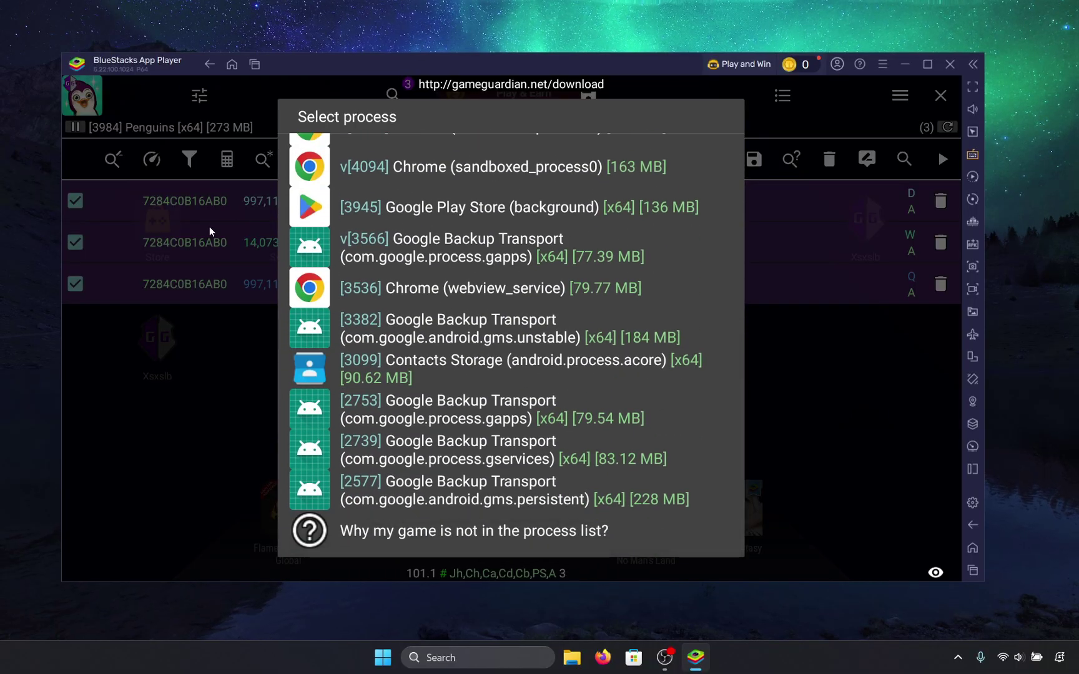
{"action": "left_click", "coordinate": [210, 232]}
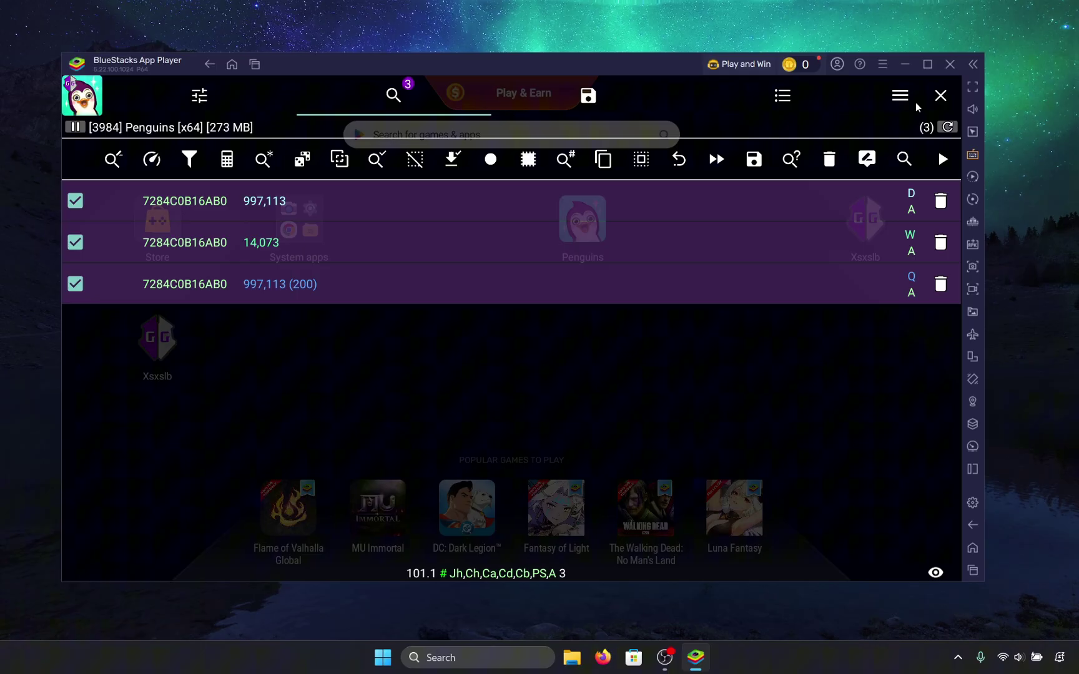
{"action": "left_click", "coordinate": [940, 96]}
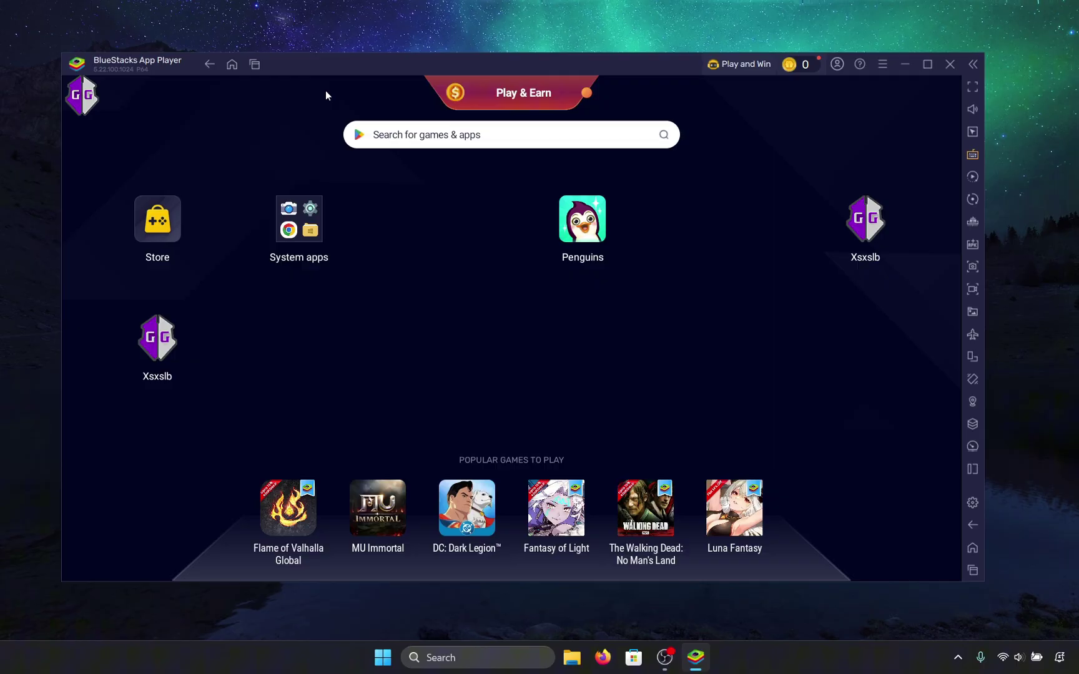
- Exit BlueStacks App Player and switch to OBS
{"action": "left_click", "coordinate": [949, 64]}
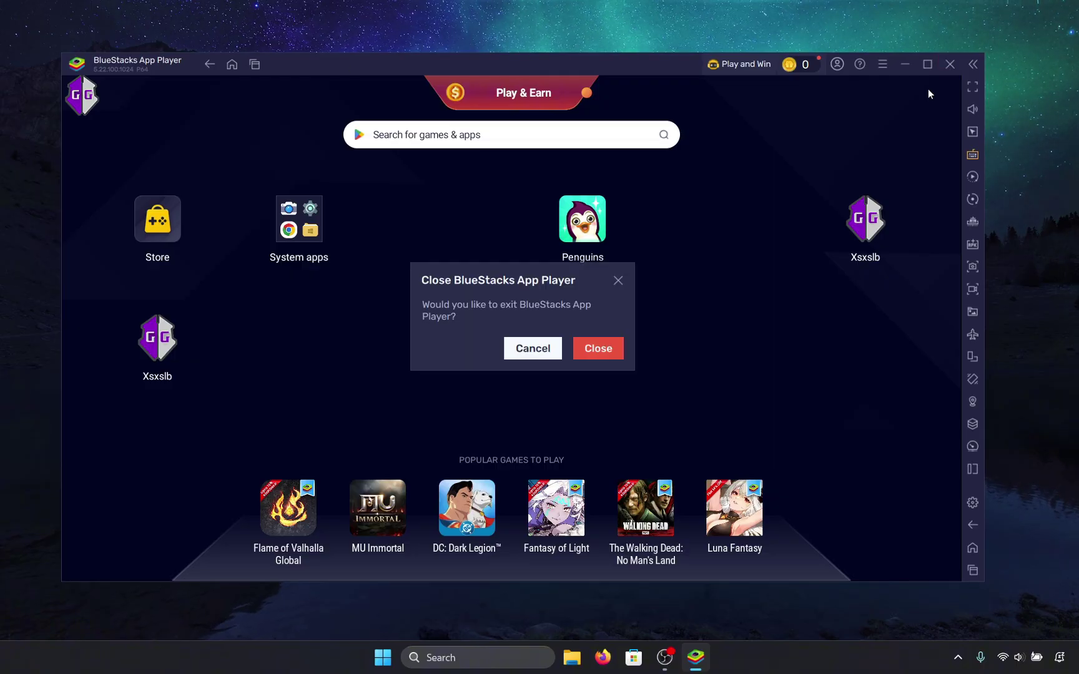
{"action": "left_click", "coordinate": [584, 350]}
{"action": "left_click", "coordinate": [676, 653]}
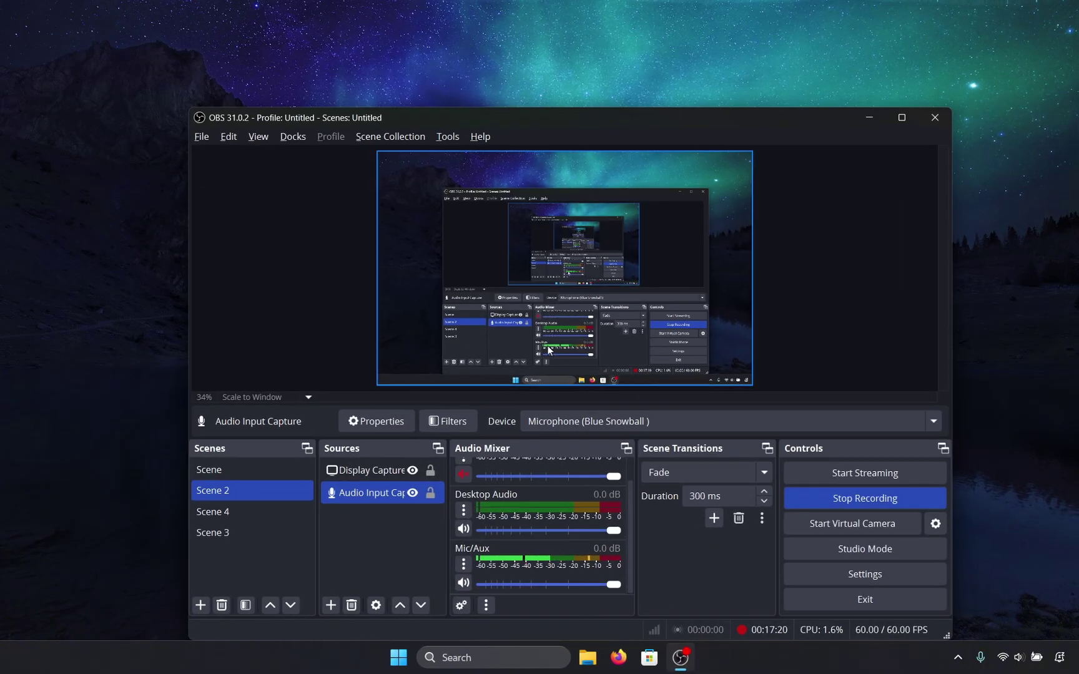